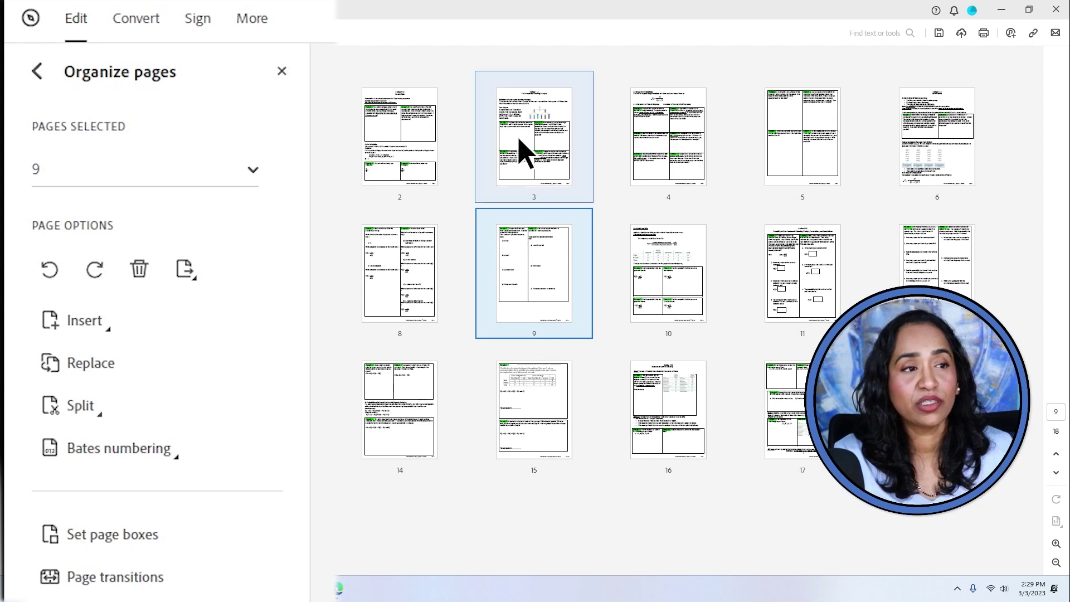
Select pages 1 through 9, move the block between pages 16 and 17, and clear the selection.
shift+click(437, 150)
key(shift+Left)
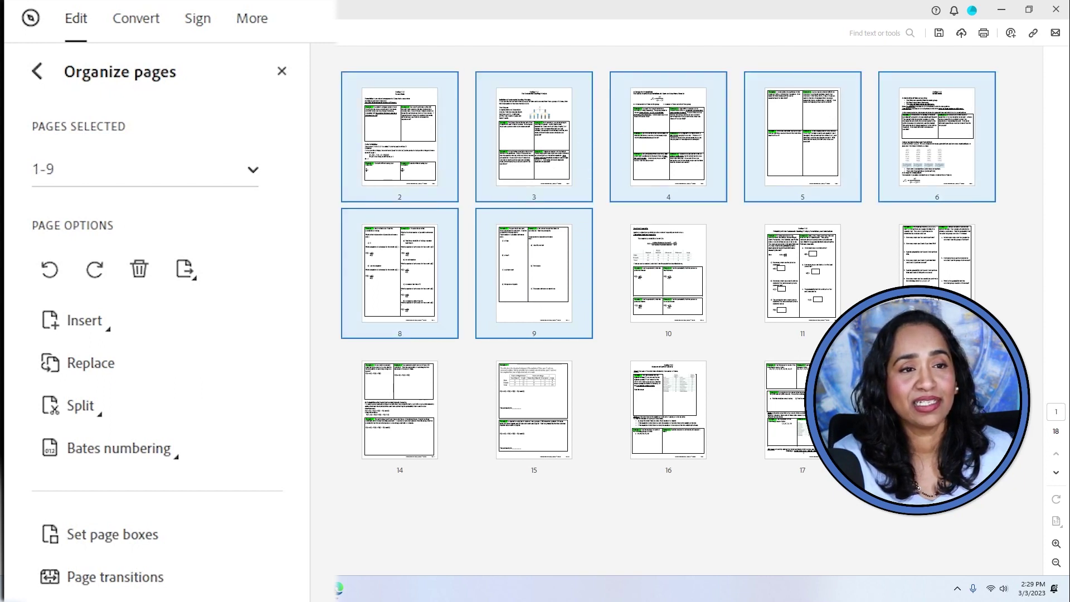
drag(410, 149, 745, 432)
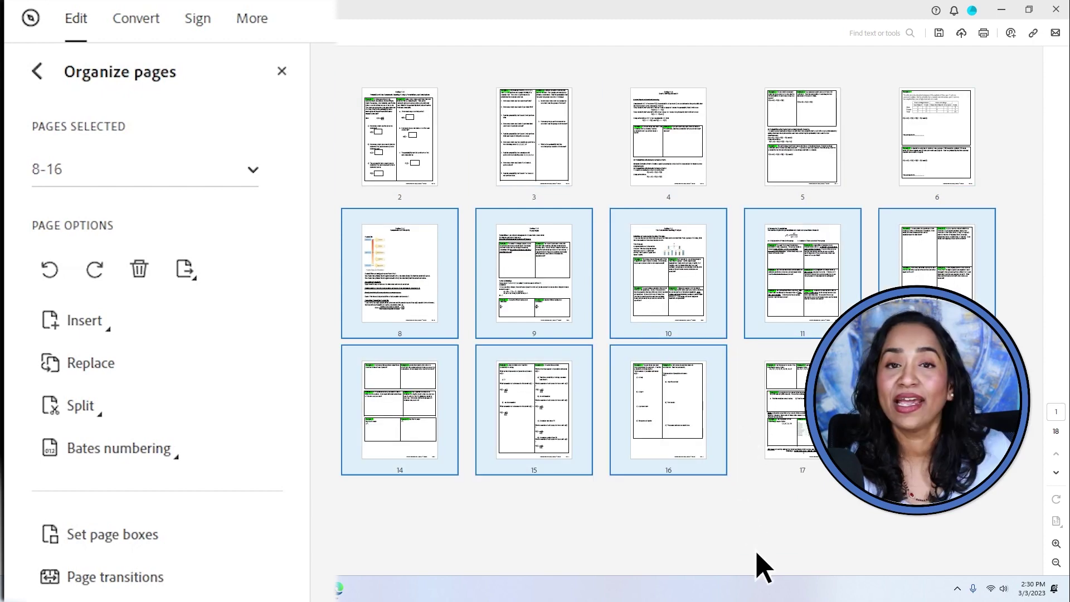
click(760, 567)
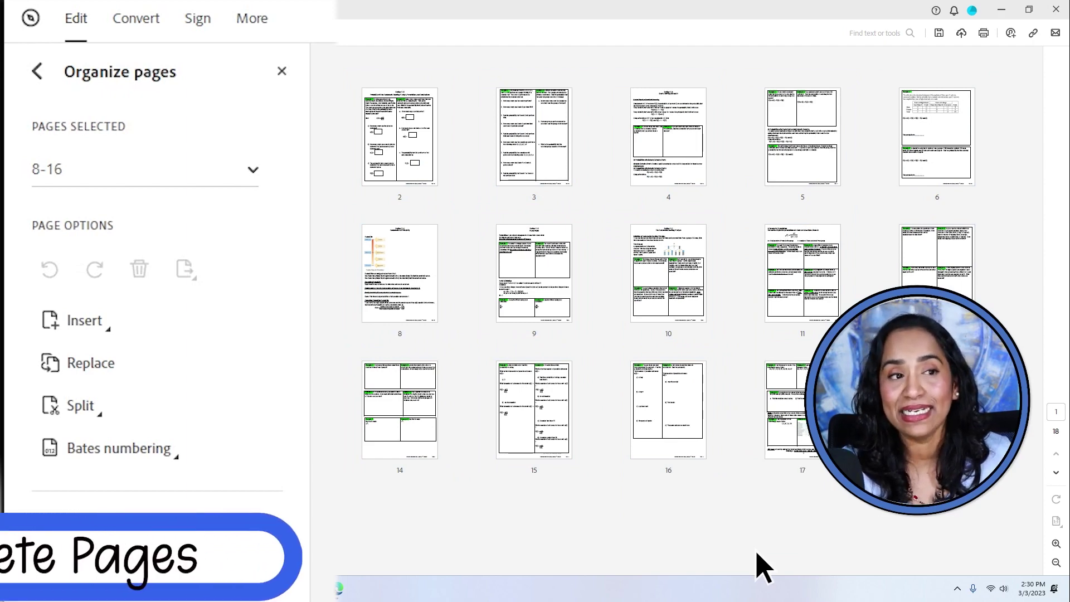
Start deleting page 2 only, and cancel at the confirmation.
mouse_move(422, 196)
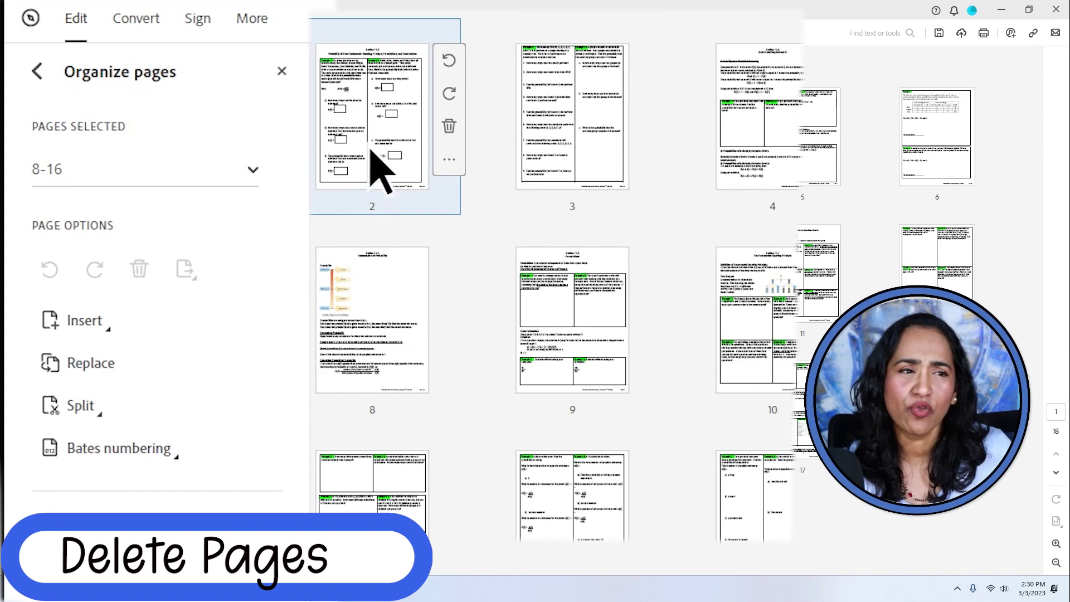
click(448, 129)
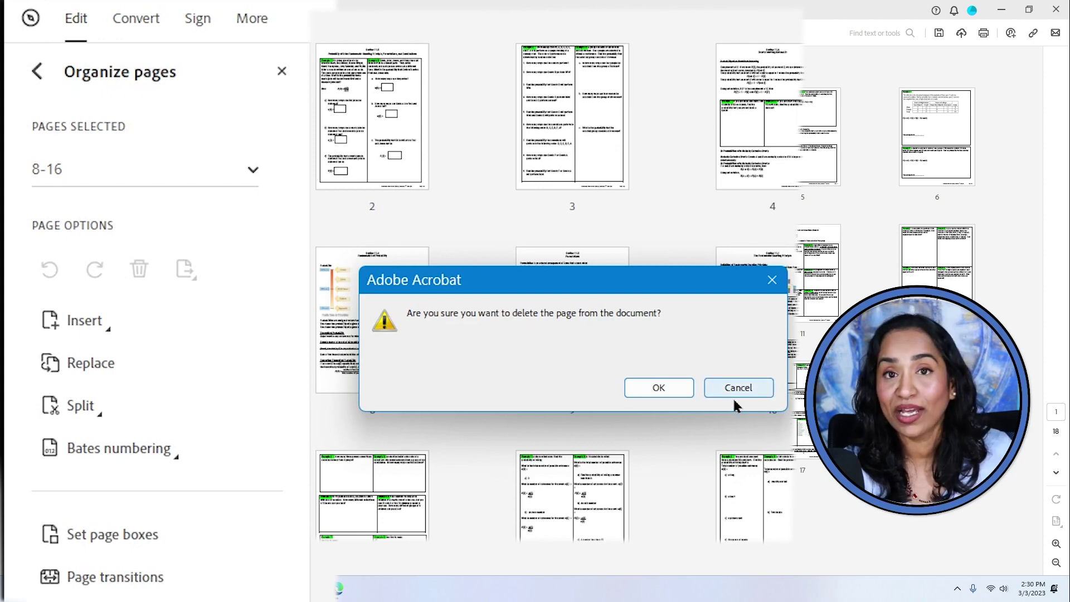
click(772, 280)
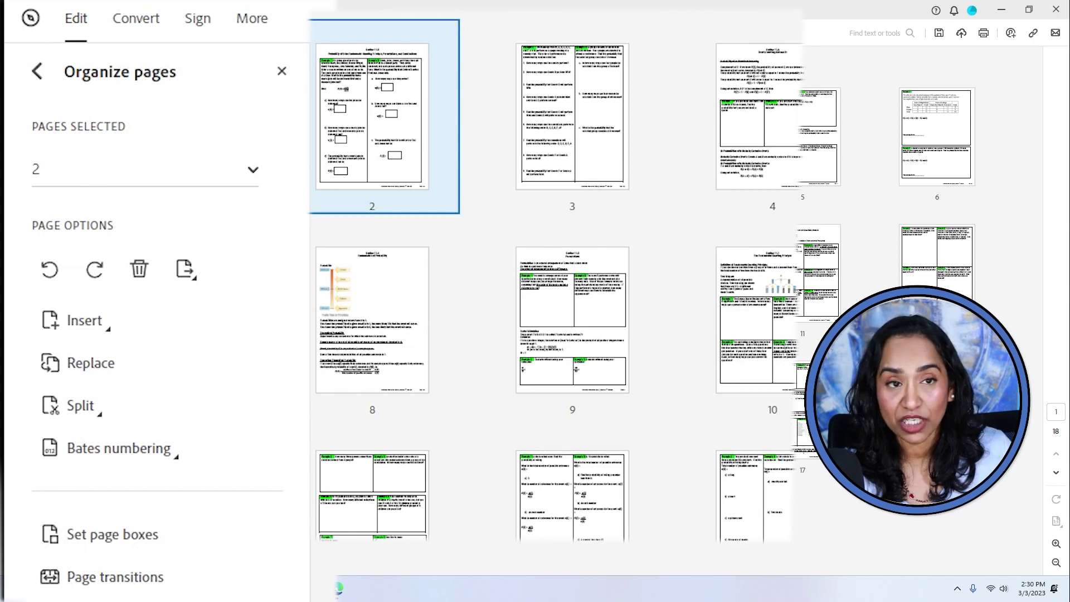
Select pages 1 through 6, start deleting them together, cancel the deletion and clear the selection.
mouse_move(336, 59)
mouse_down()
mouse_move(855, 184)
mouse_move(1009, 190)
mouse_up()
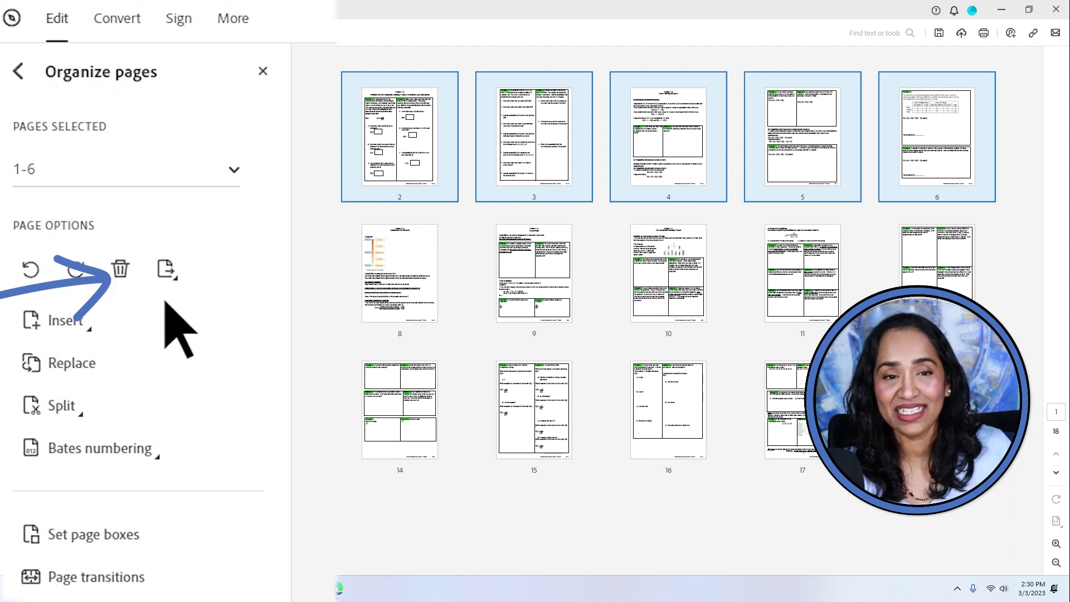
click(122, 274)
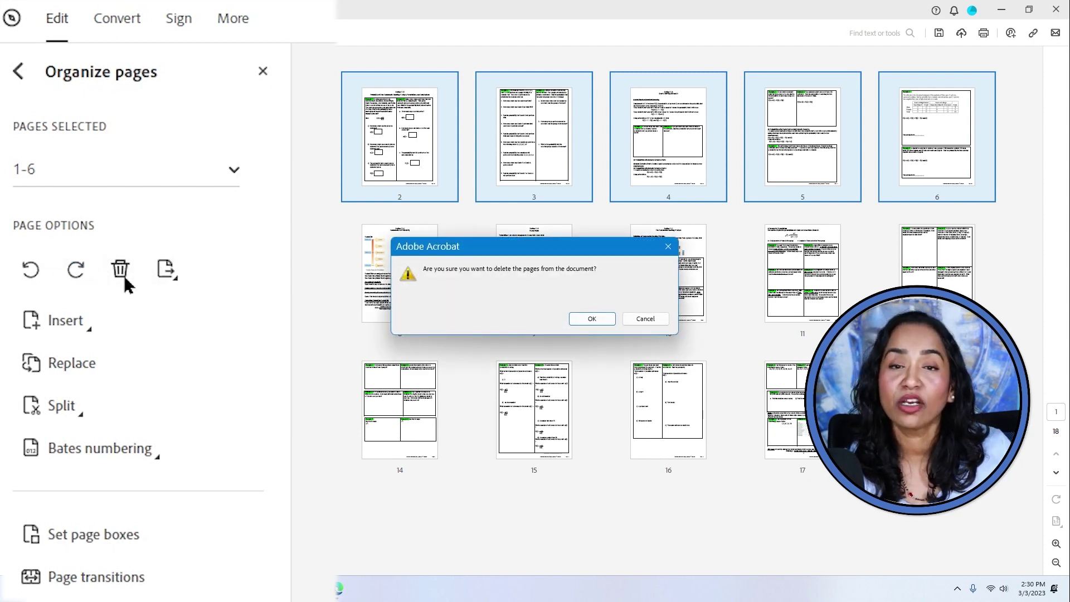
click(668, 247)
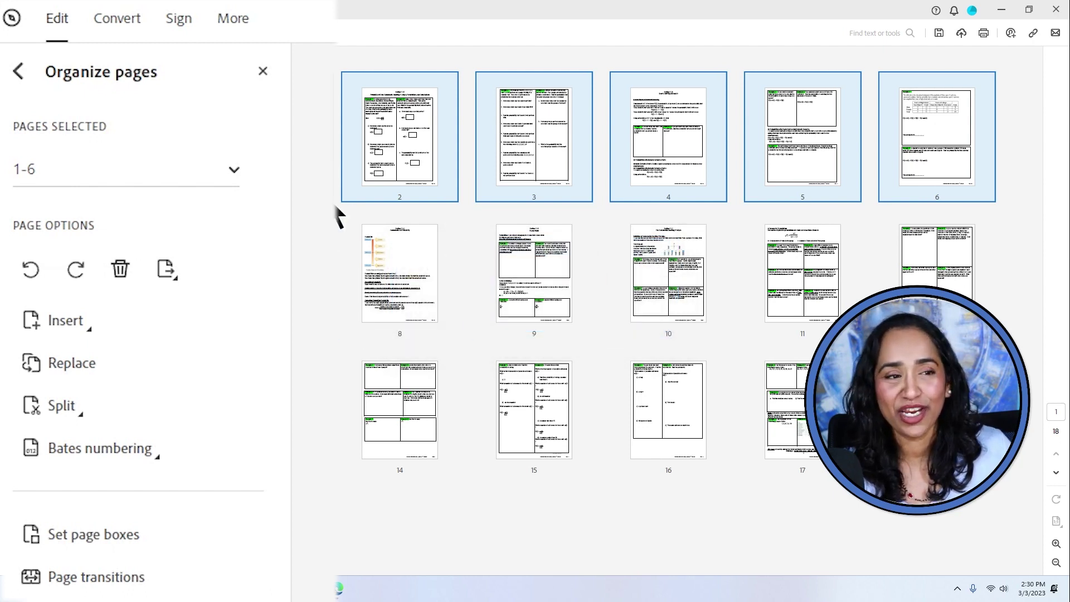
click(385, 521)
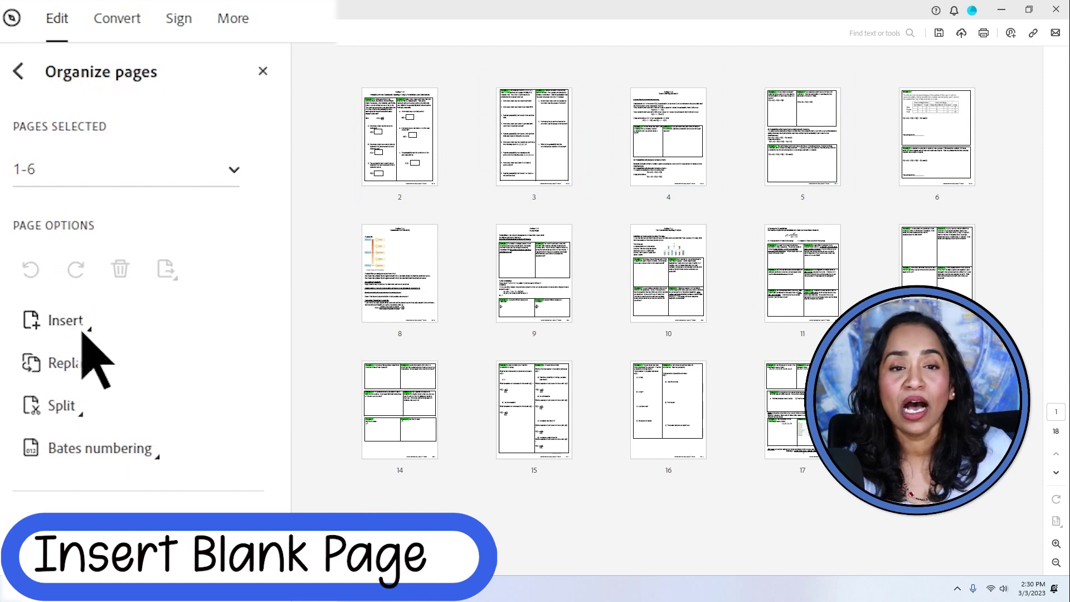
Insert a blank page directly after page 2.
click(87, 328)
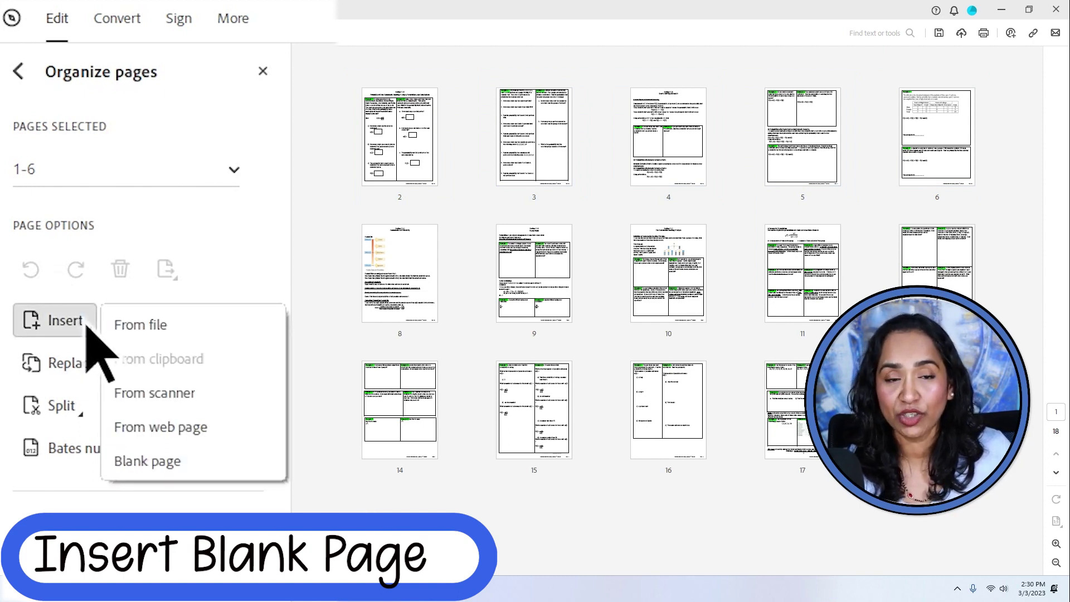
click(318, 347)
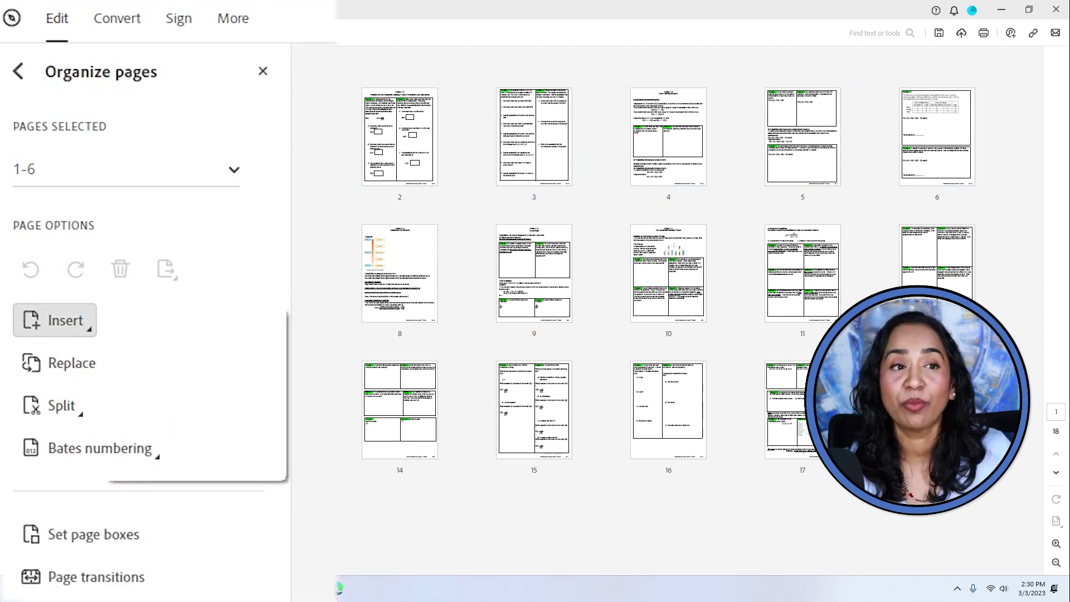
mouse_move(498, 151)
click(418, 155)
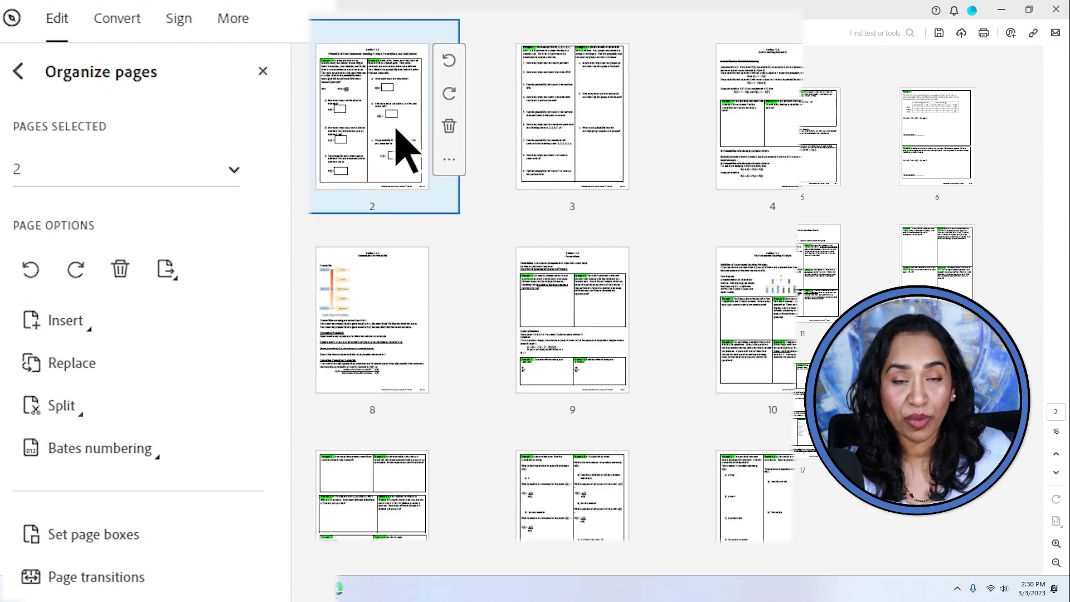
click(450, 161)
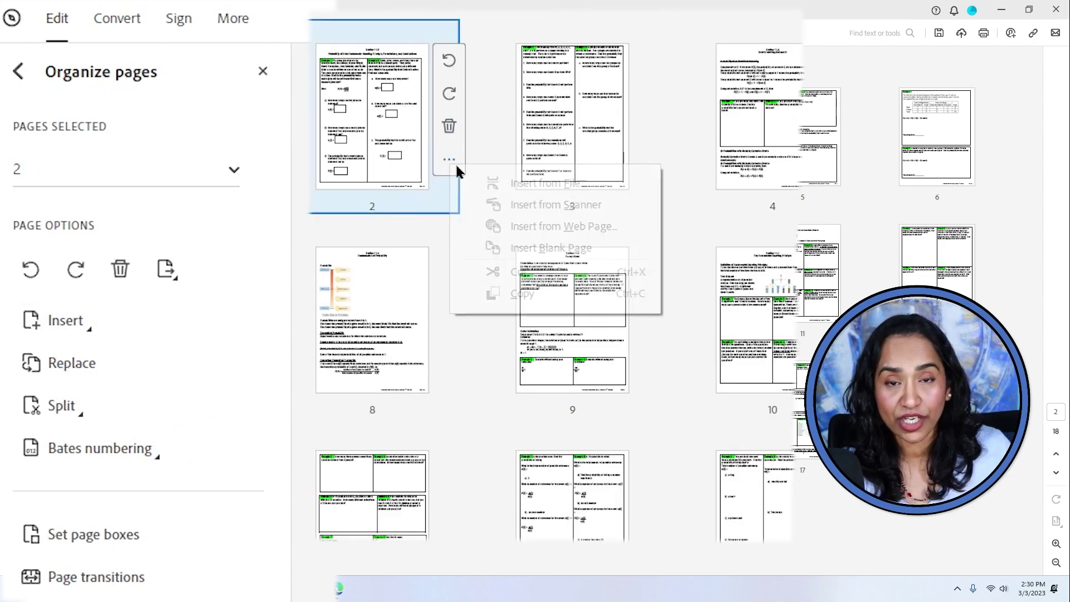
click(520, 249)
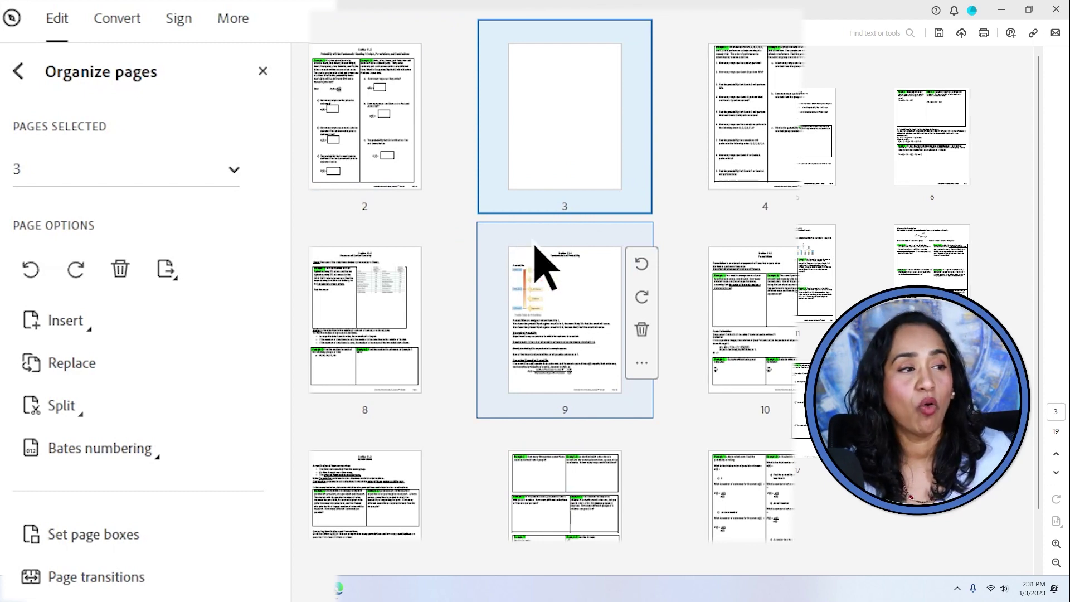
Insert another blank page with its location set to Before page 11.
click(752, 155)
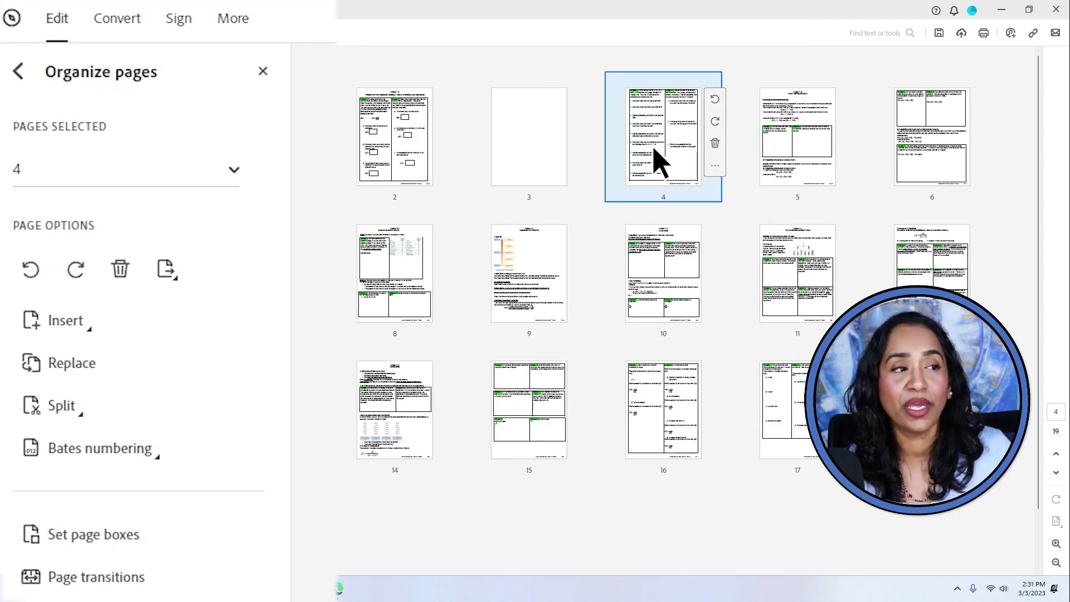
click(90, 330)
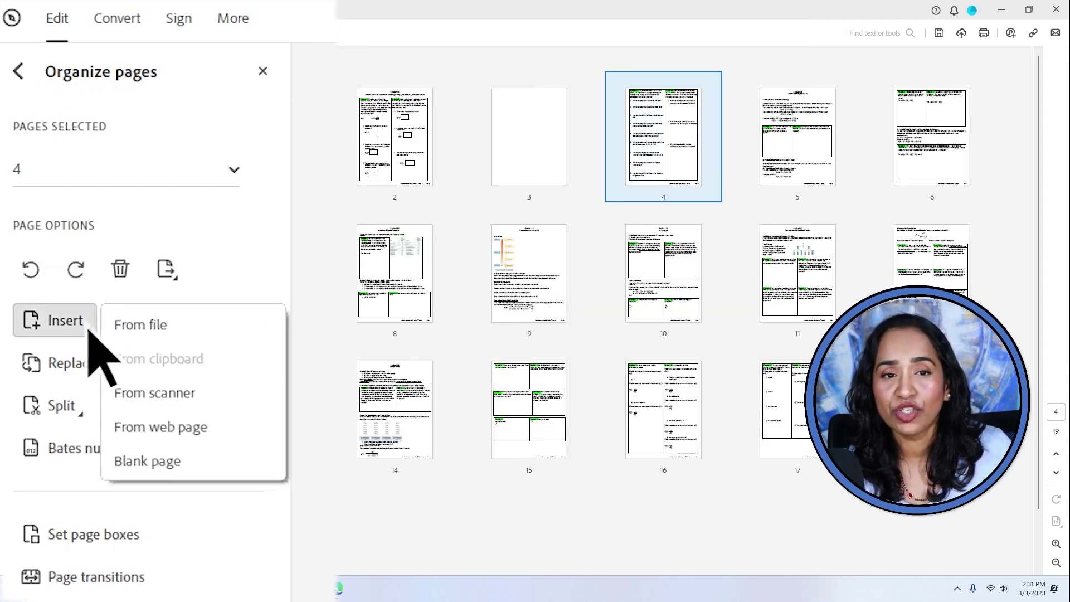
click(158, 463)
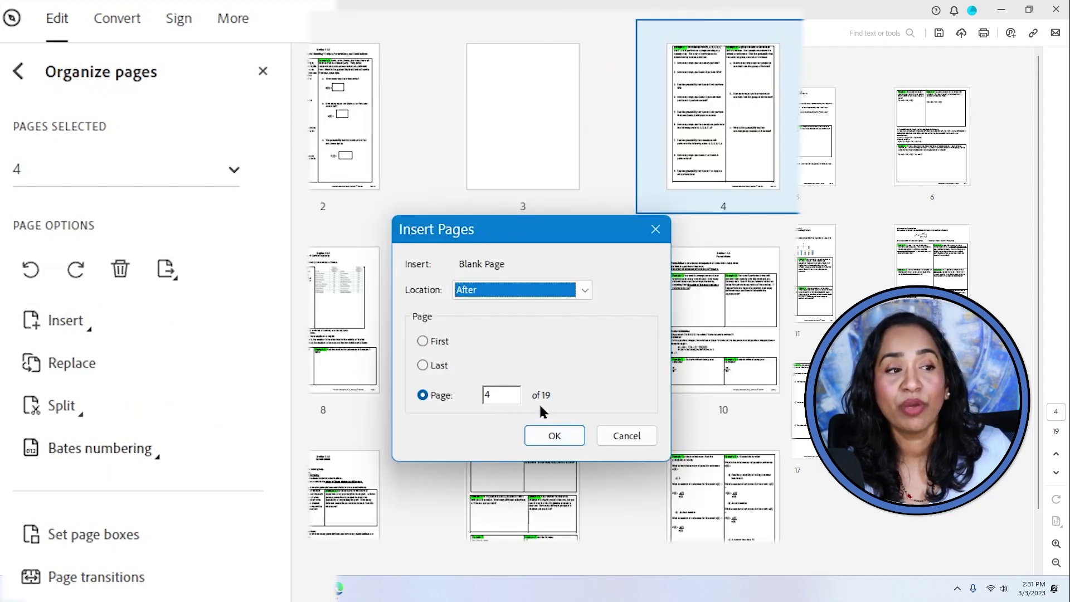
click(585, 289)
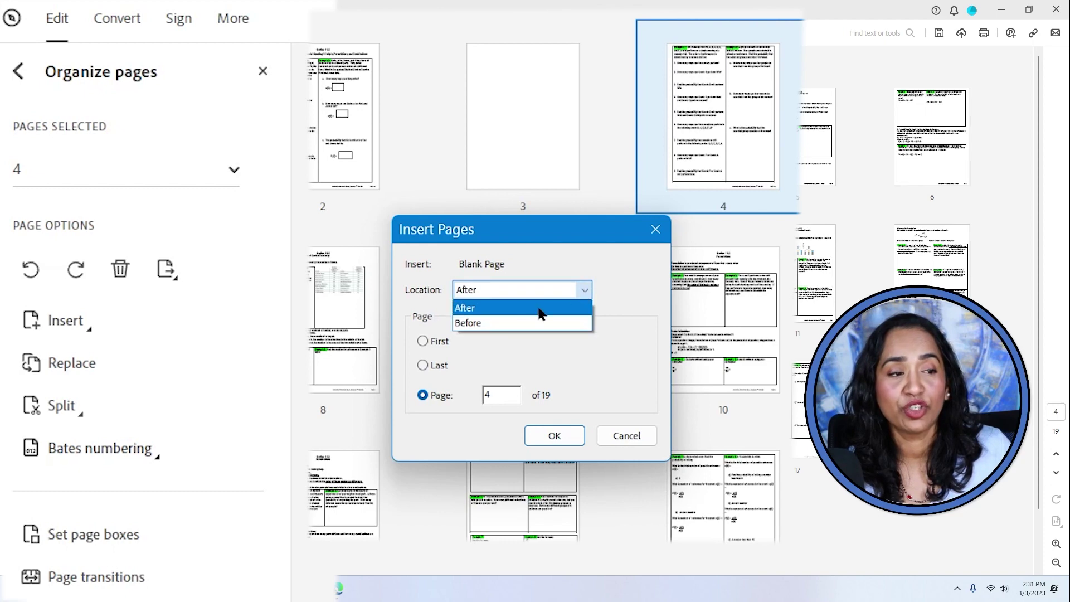
click(537, 323)
click(591, 289)
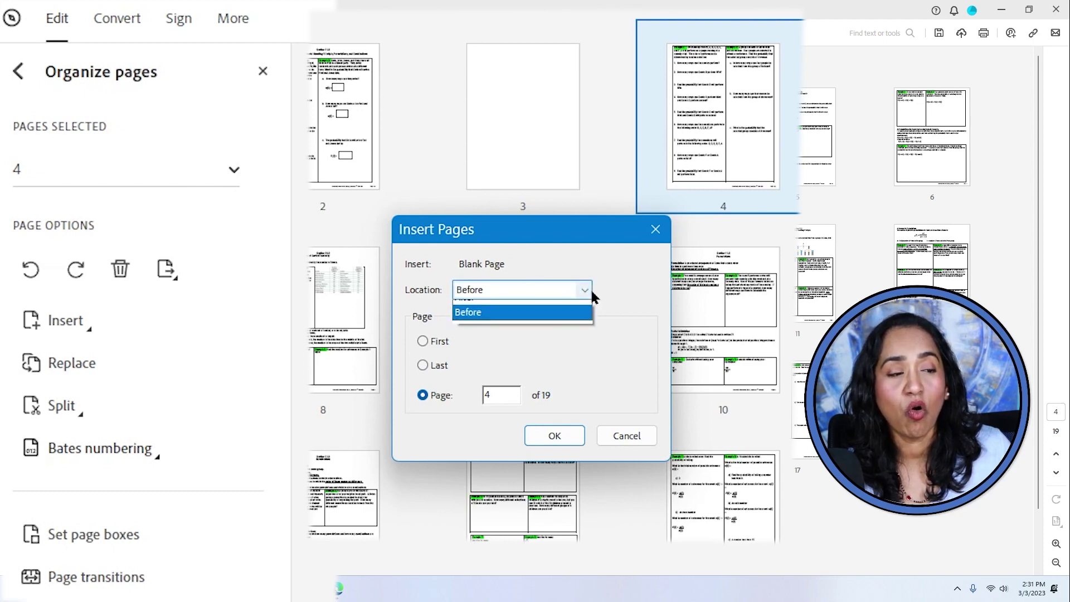
click(556, 308)
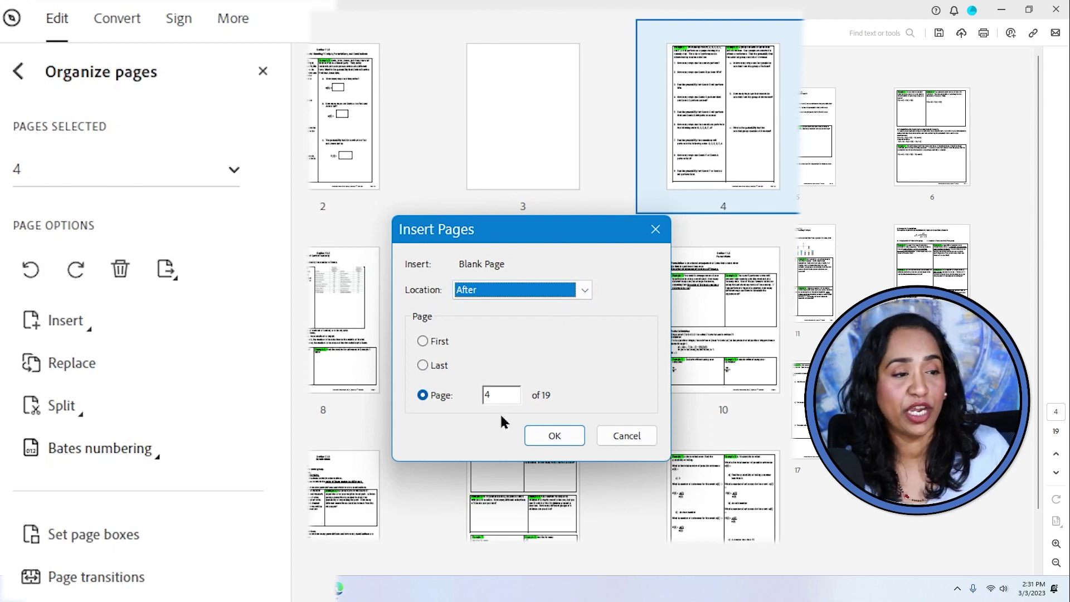
double_click(512, 400)
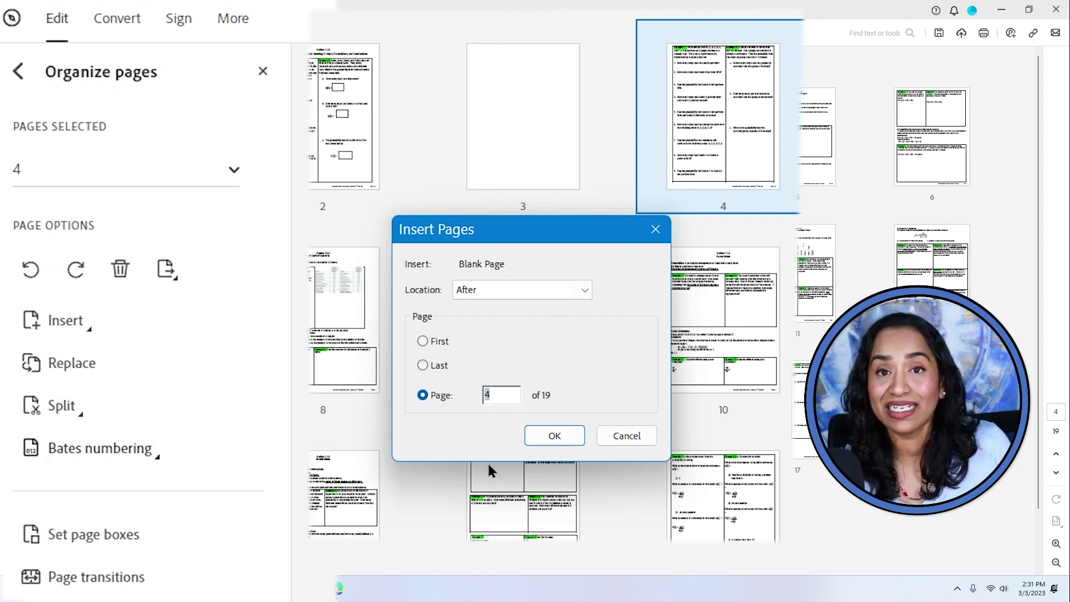
text(11)
click(586, 290)
click(538, 325)
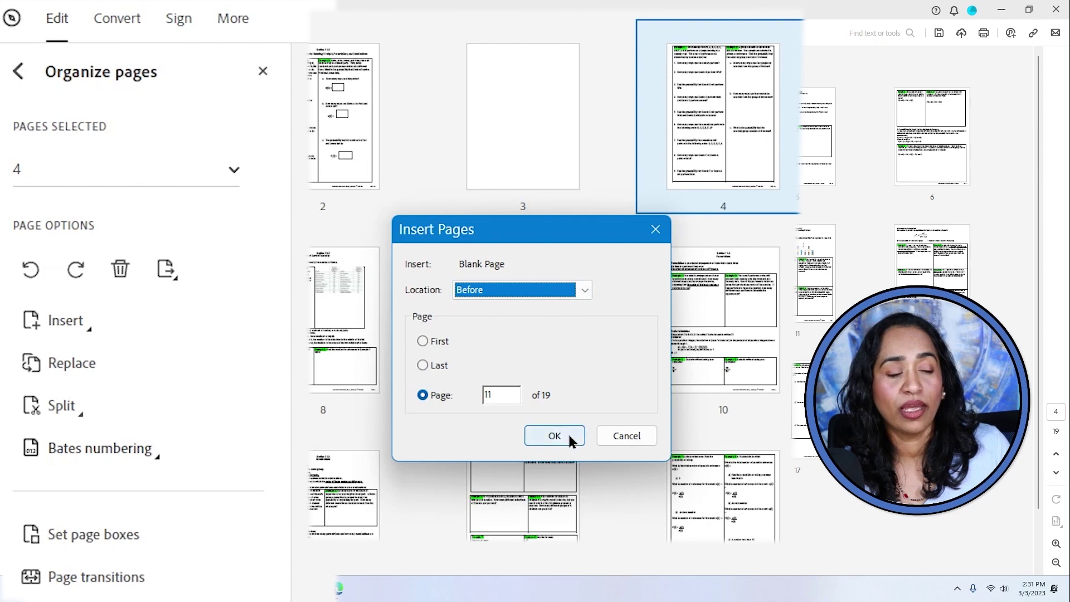
click(570, 436)
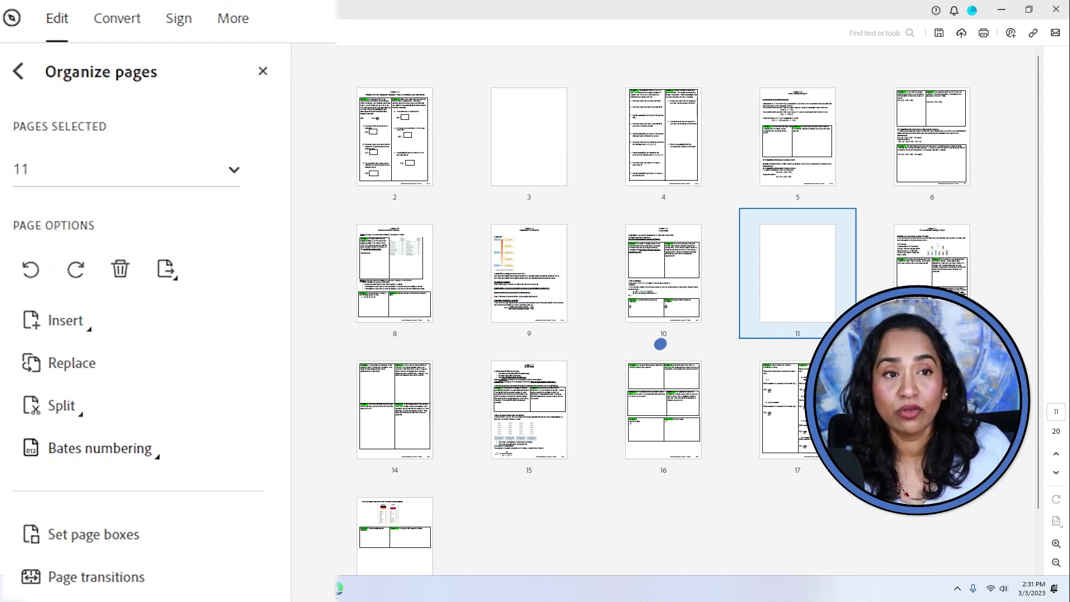
Insert a blank page in the gap between pages 1 and 2.
right_click(337, 168)
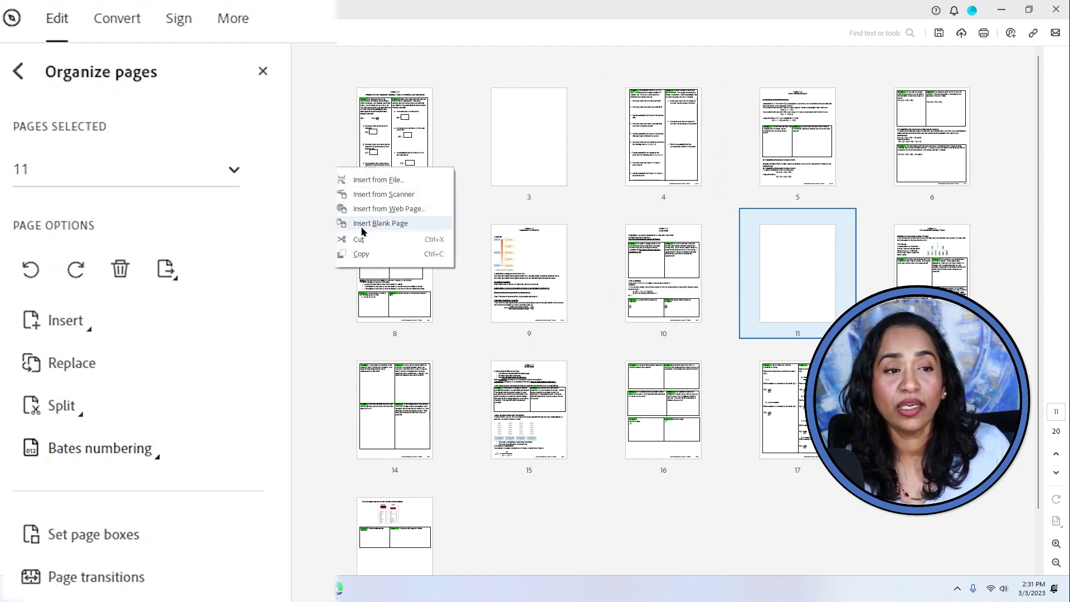
click(381, 223)
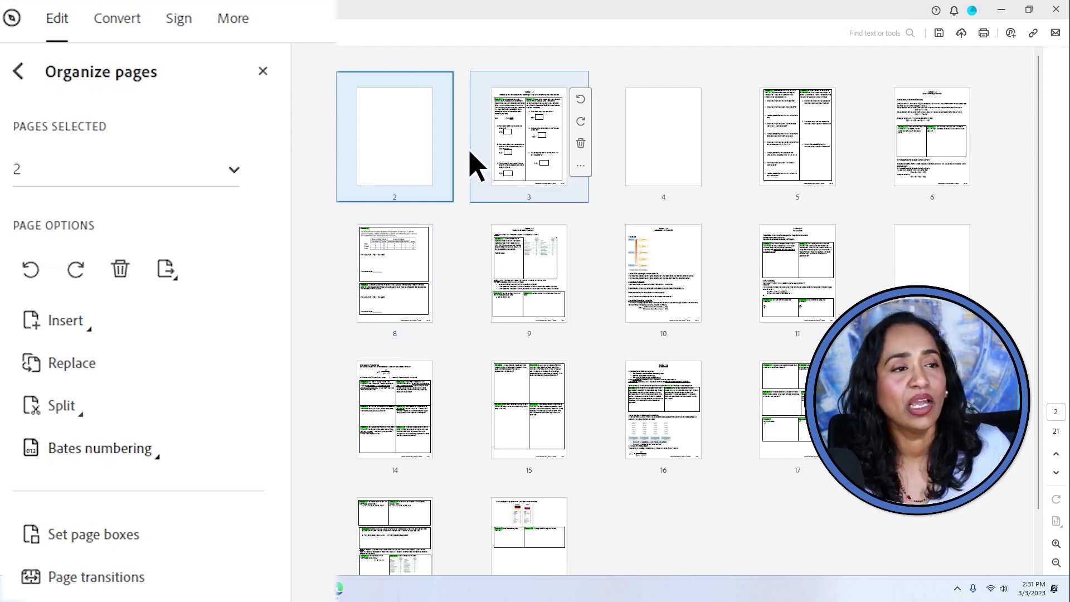
Delete the blank page after page 1 and the blank page after the next content page, confirming each deletion.
click(446, 146)
click(592, 318)
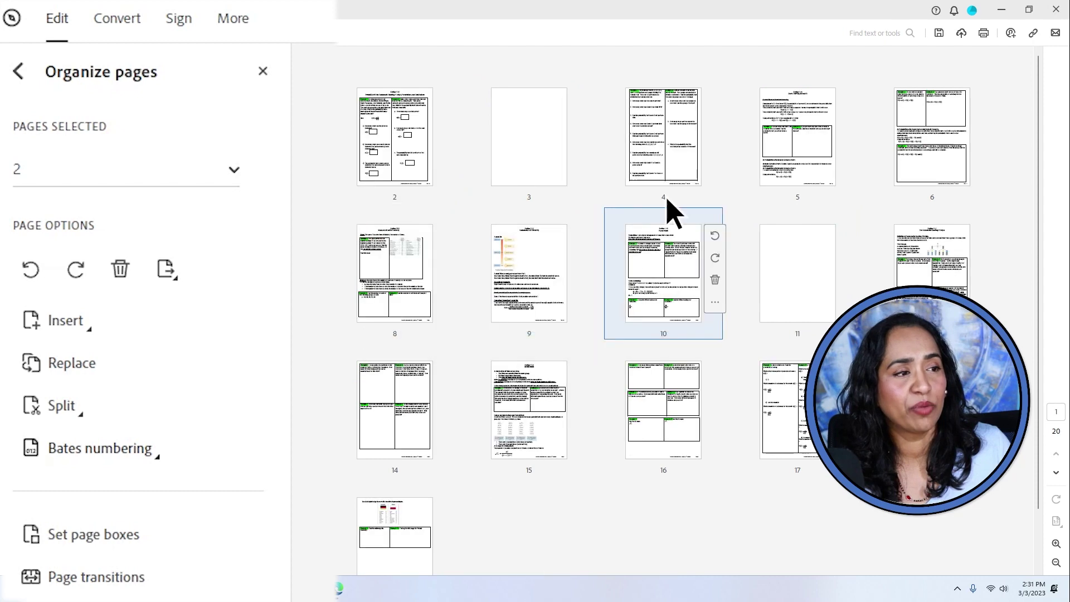
click(578, 151)
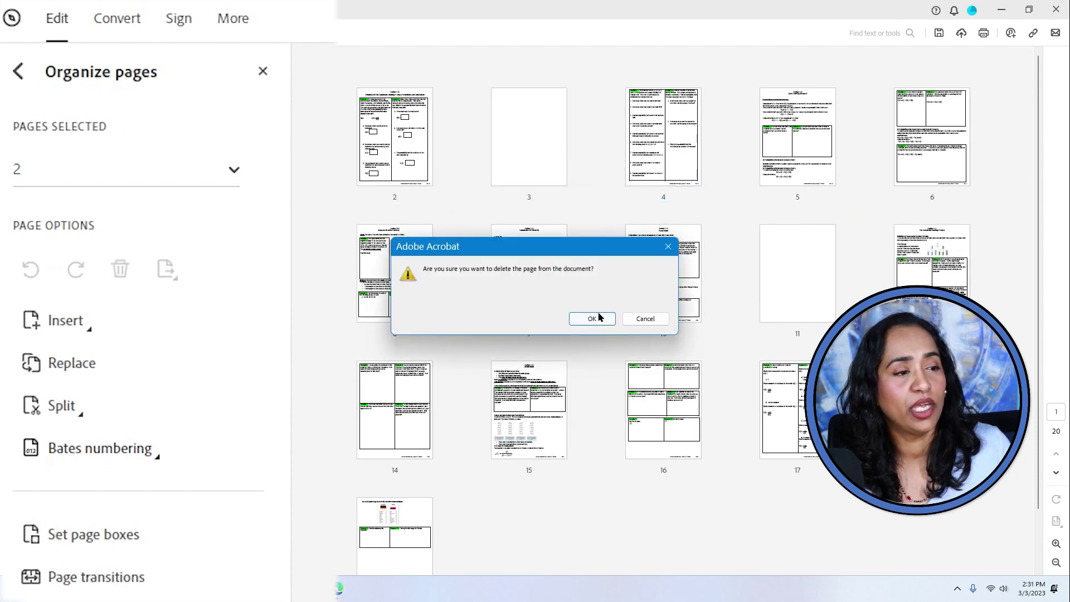
click(596, 318)
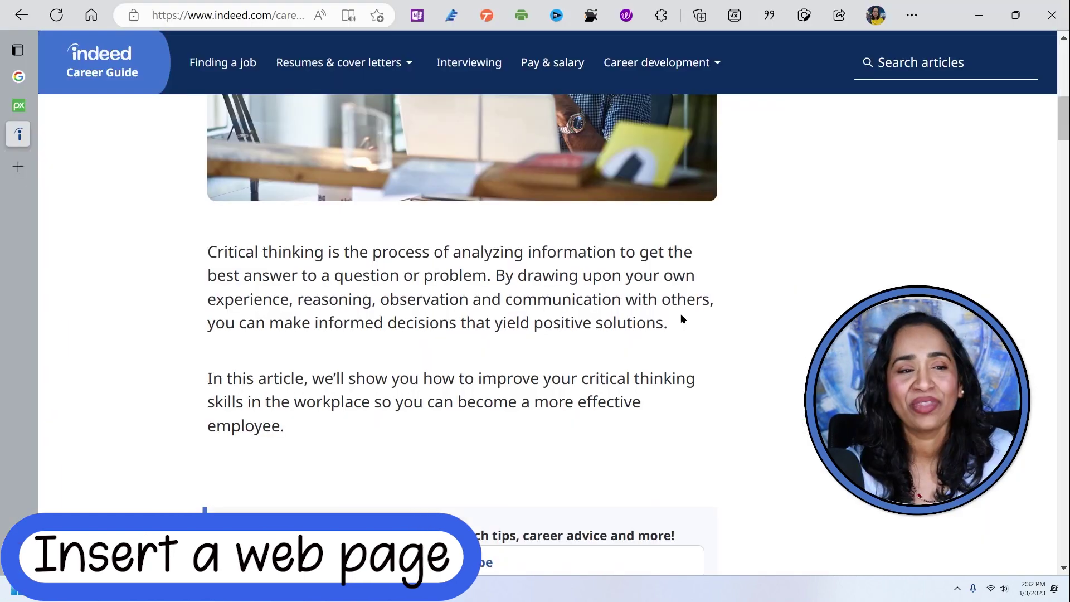
Look over the Indeed article on improving critical thinking skills at work and copy its link from the browser's sharing options.
scroll(681, 318, up, 5)
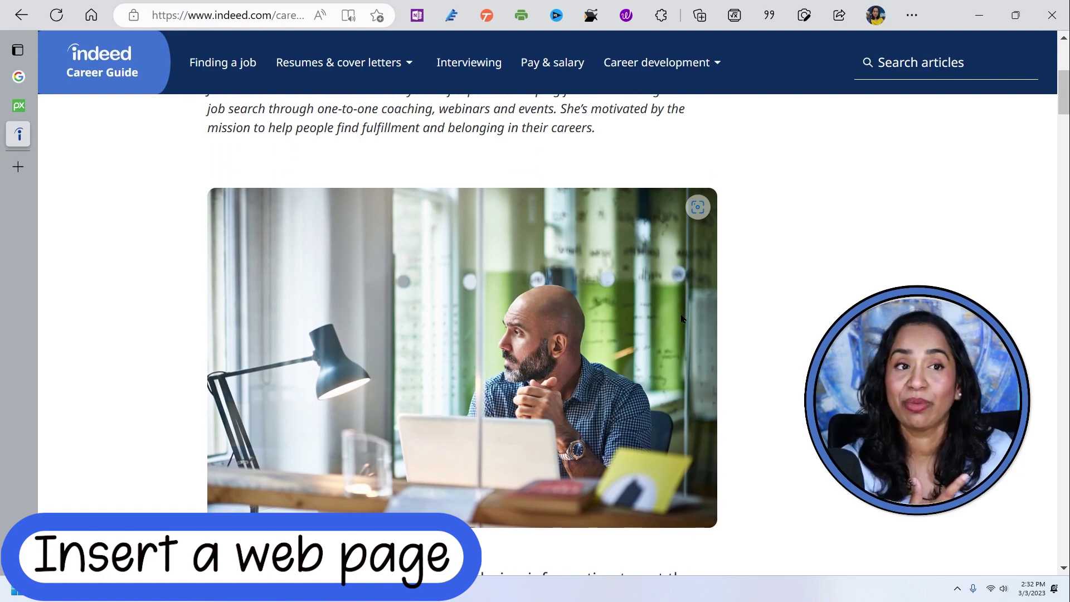
scroll(682, 319, down, 7)
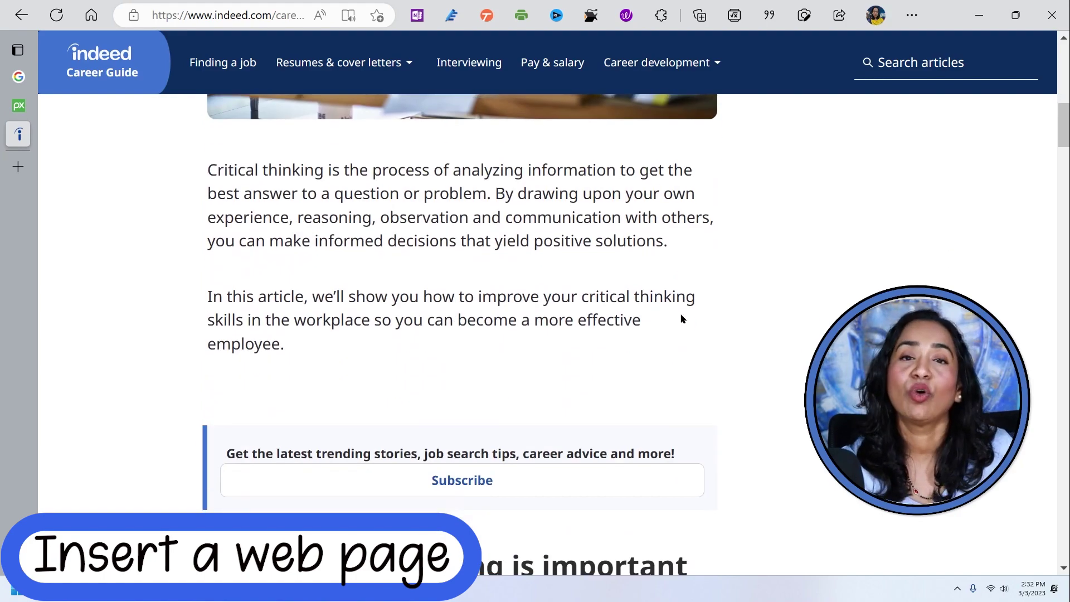
scroll(682, 319, up, 6)
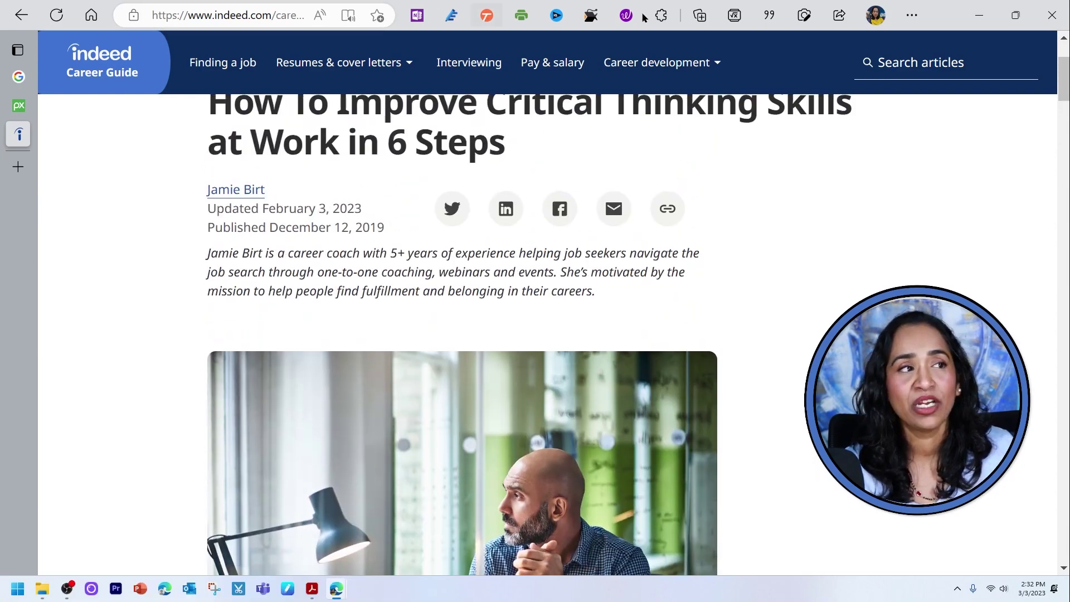
click(838, 17)
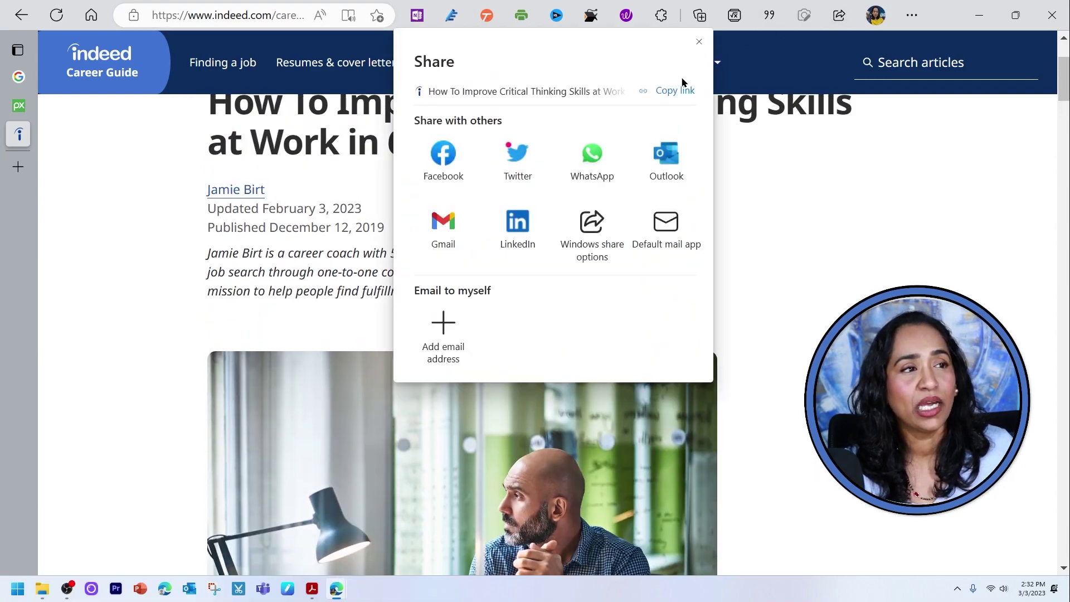
Switch back to Combine.pdf in Acrobat and review the insert options available for page 2.
click(312, 595)
mouse_move(371, 159)
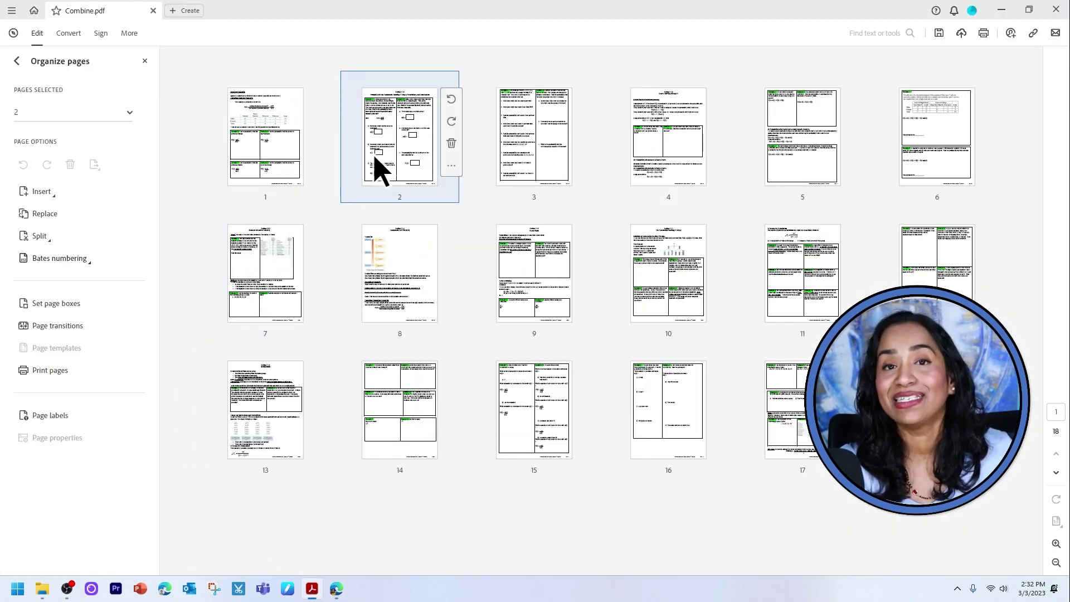
click(452, 167)
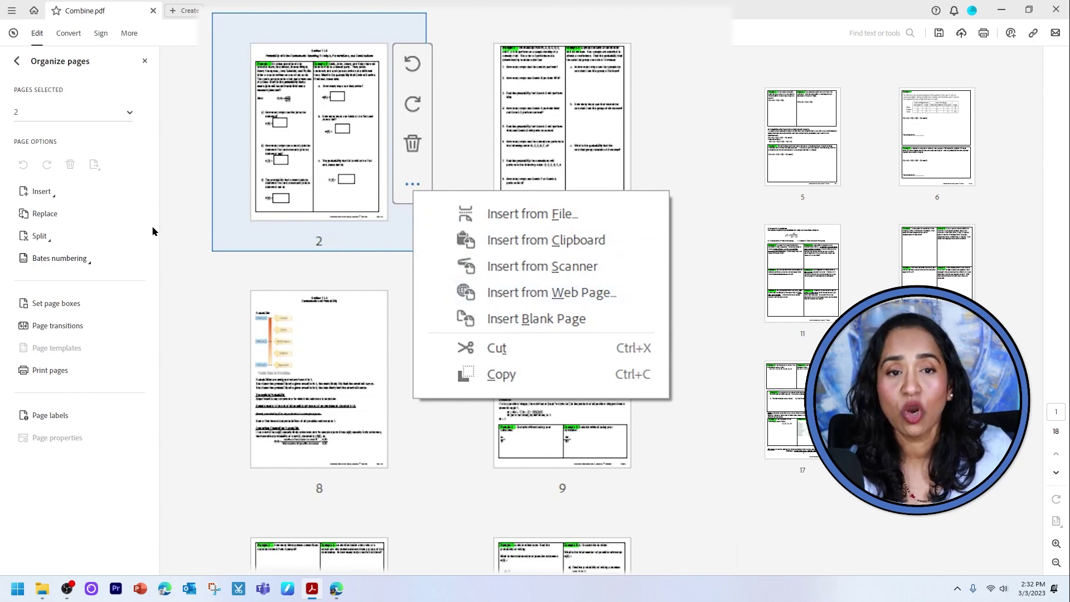
click(170, 213)
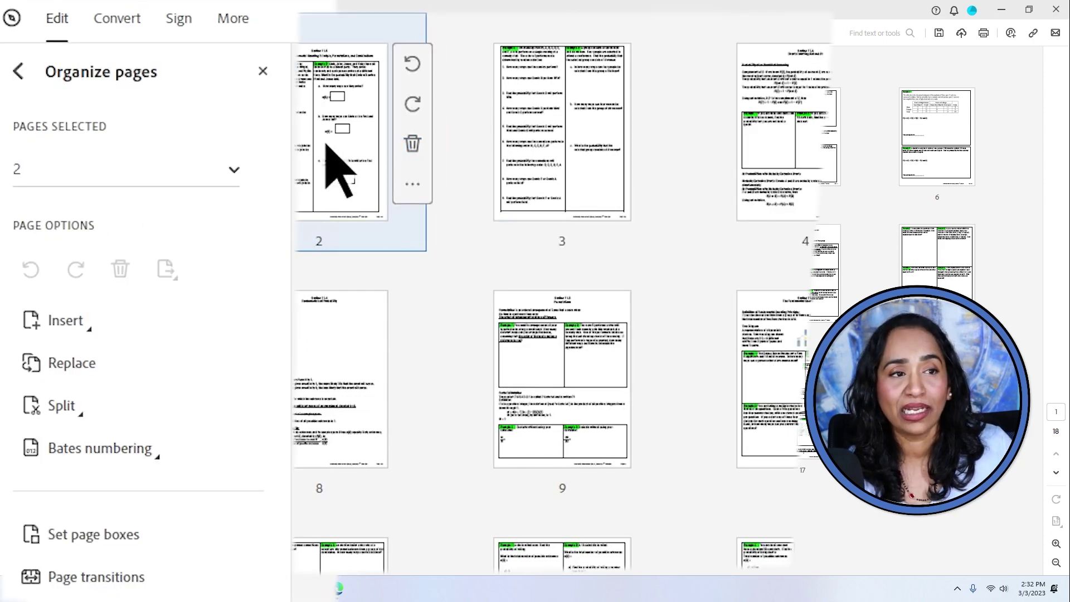
click(326, 144)
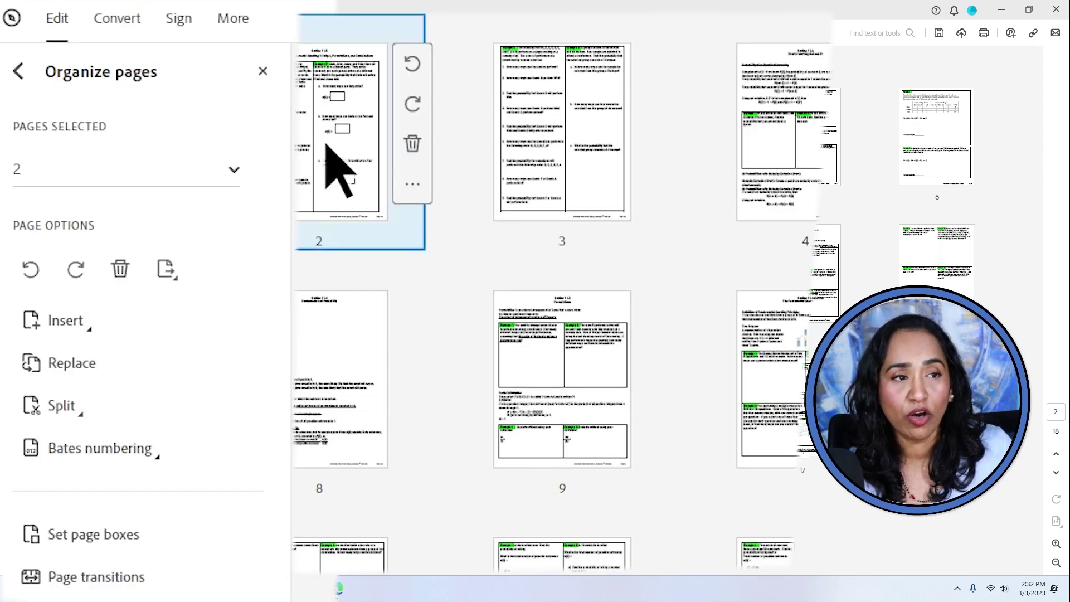
click(87, 327)
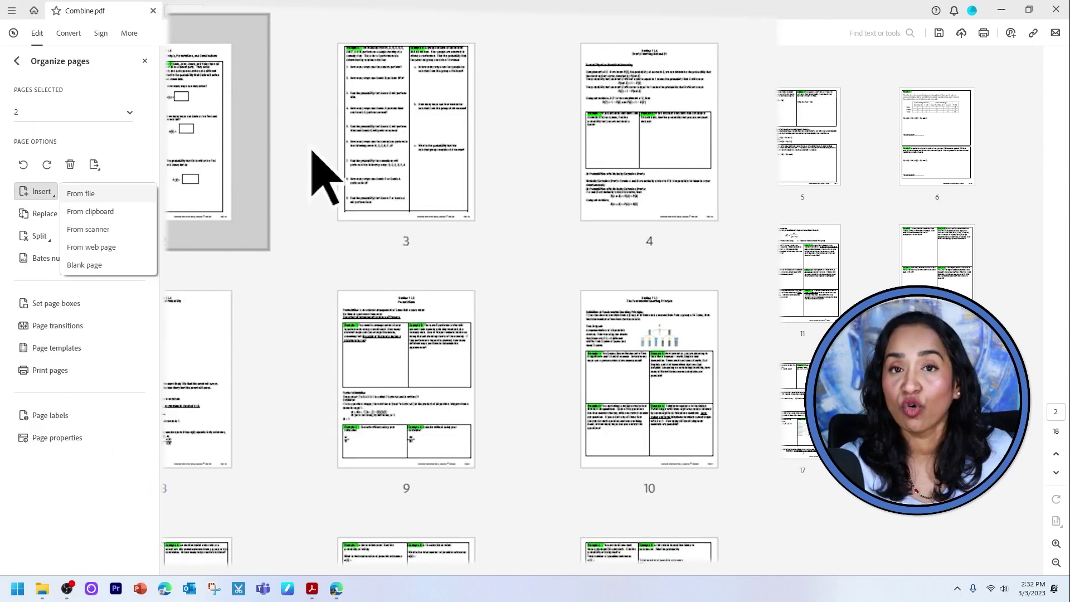
click(262, 120)
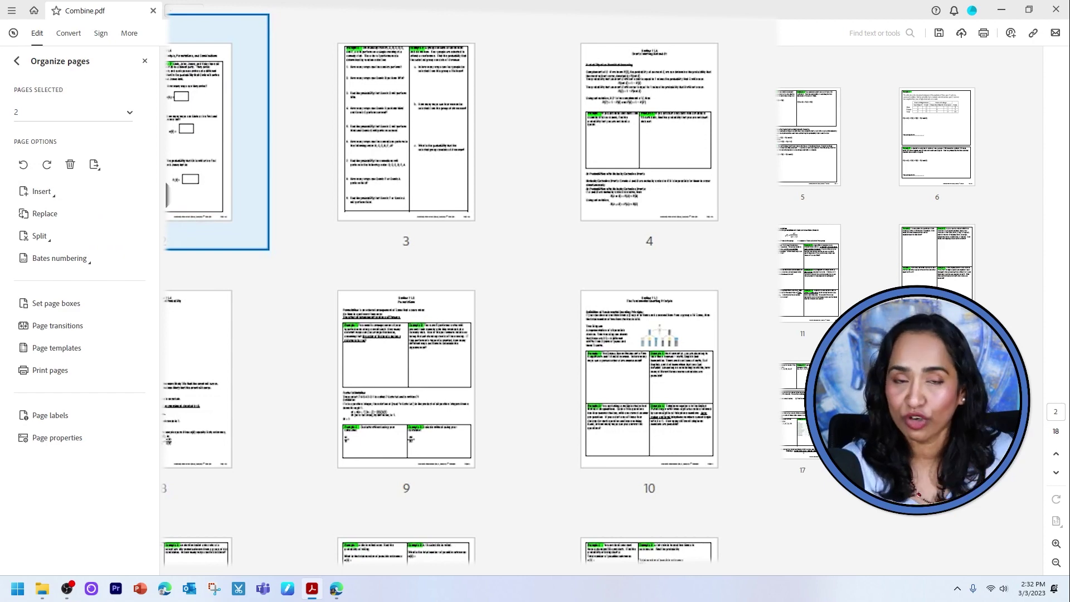
Insert the Indeed article as a web page after page 3, using the copied link as its URL.
mouse_move(452, 189)
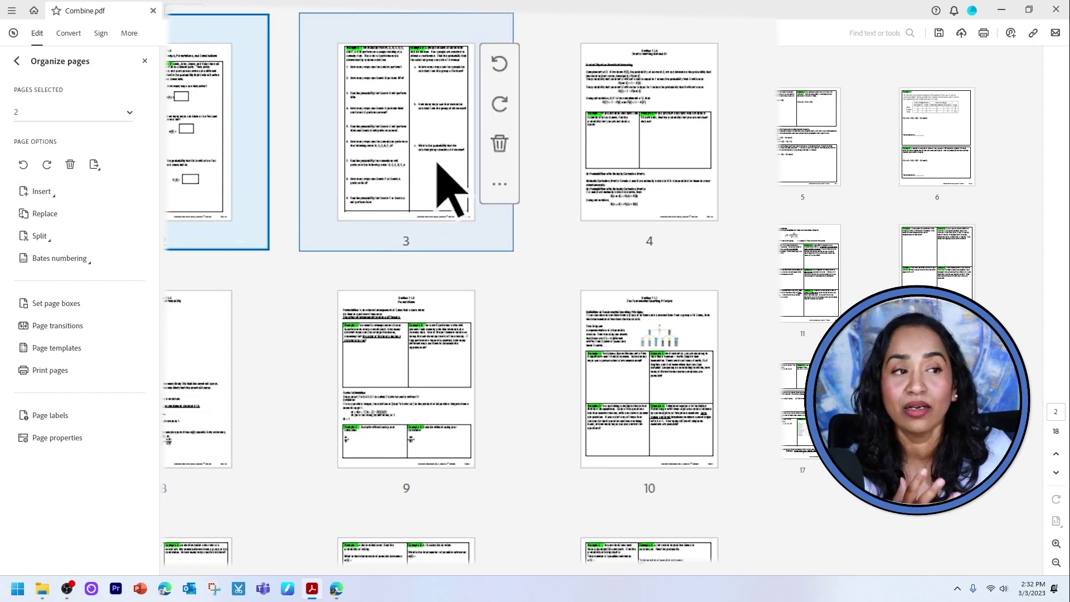
drag(400, 184, 502, 217)
click(496, 192)
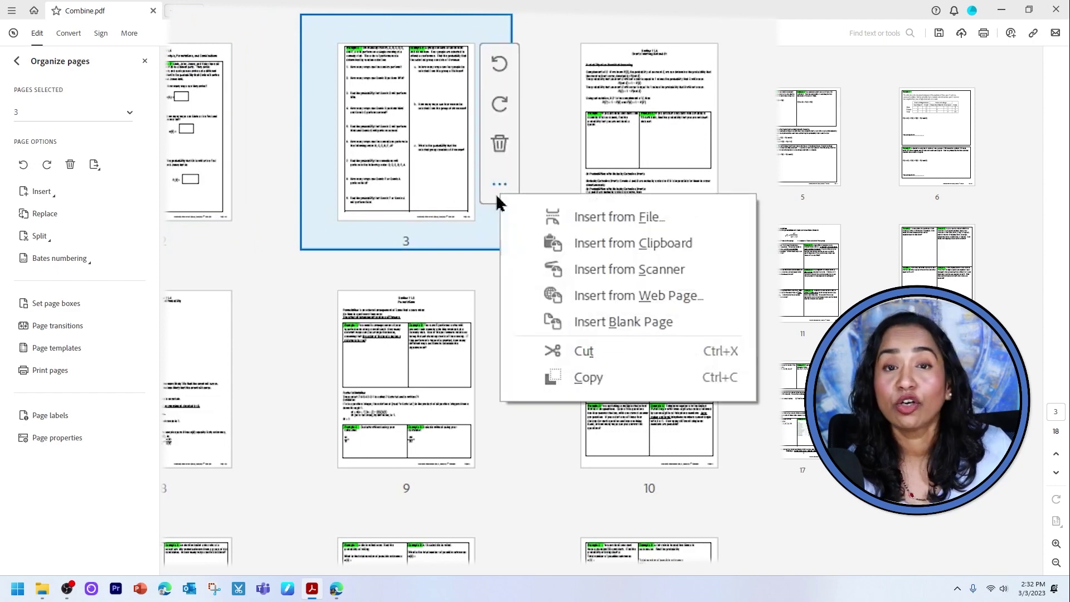
click(584, 302)
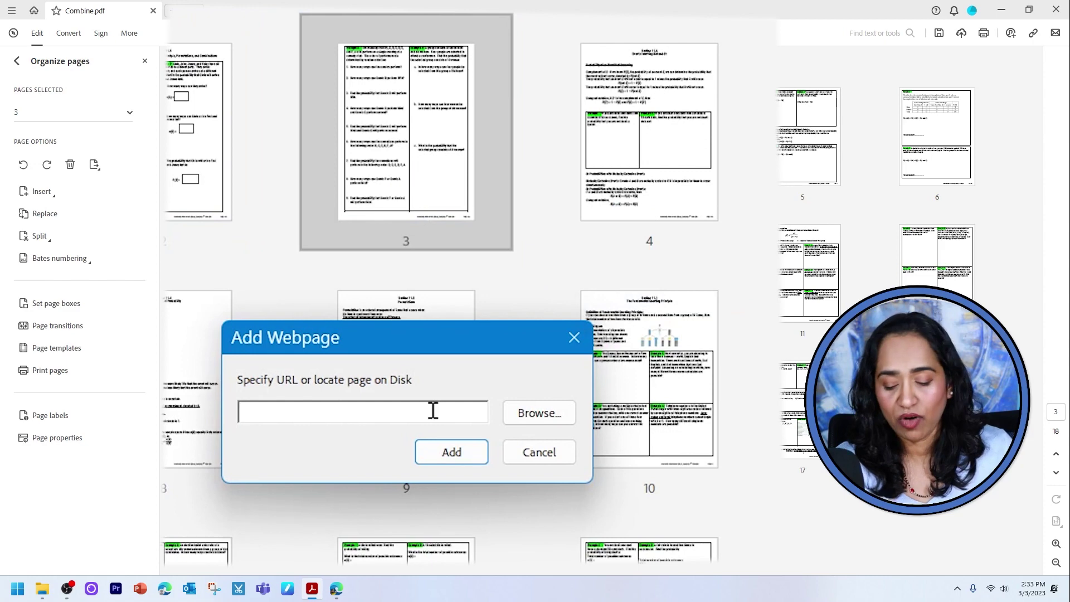
key(ctrl+v)
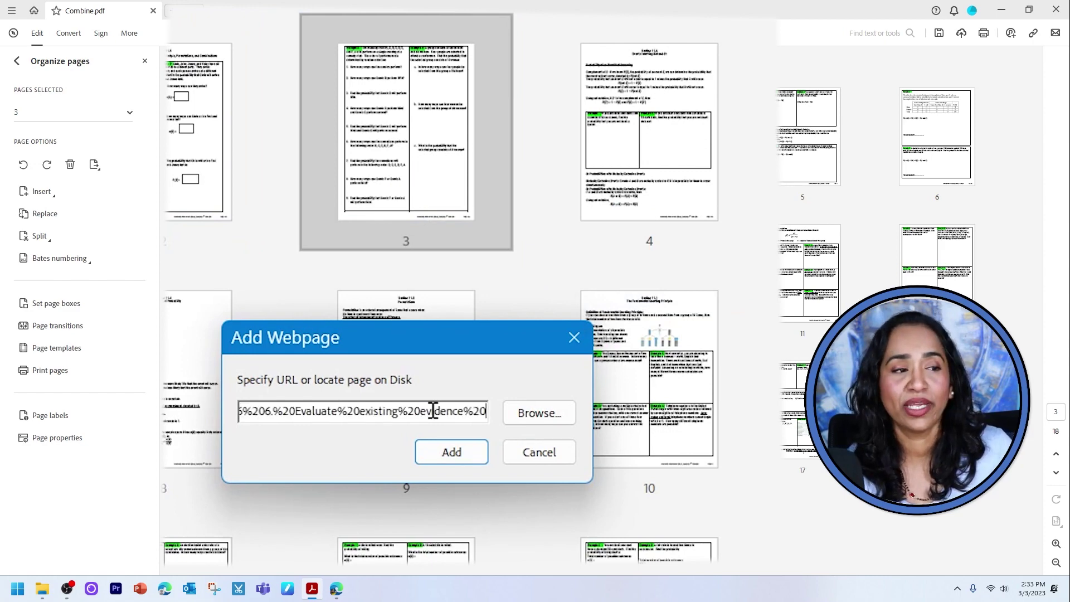
click(470, 452)
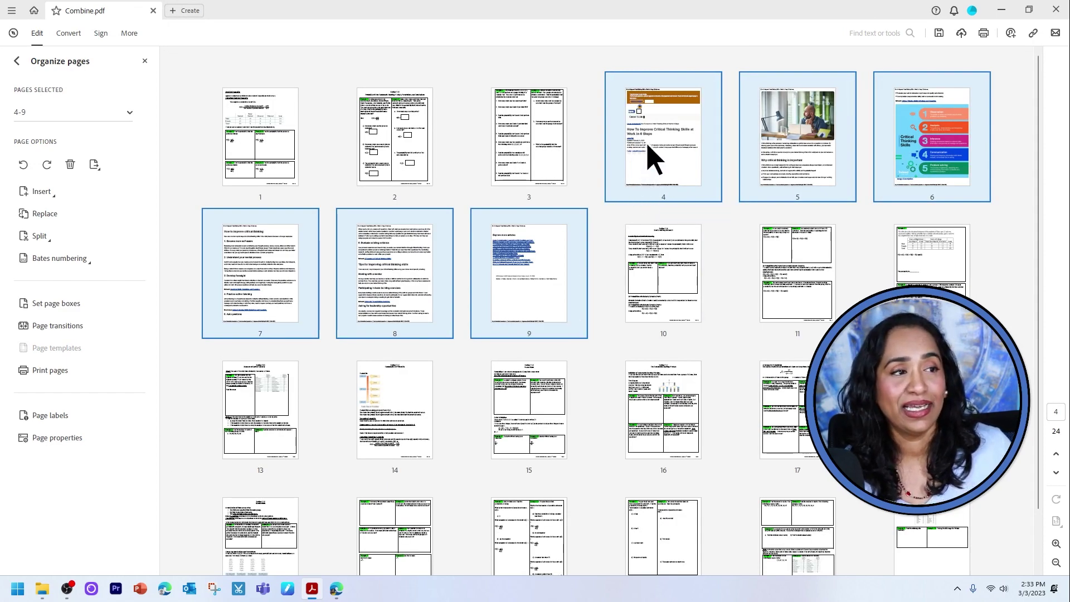
Delete the first page and the last, links-only page of the inserted article, confirming each deletion.
click(673, 159)
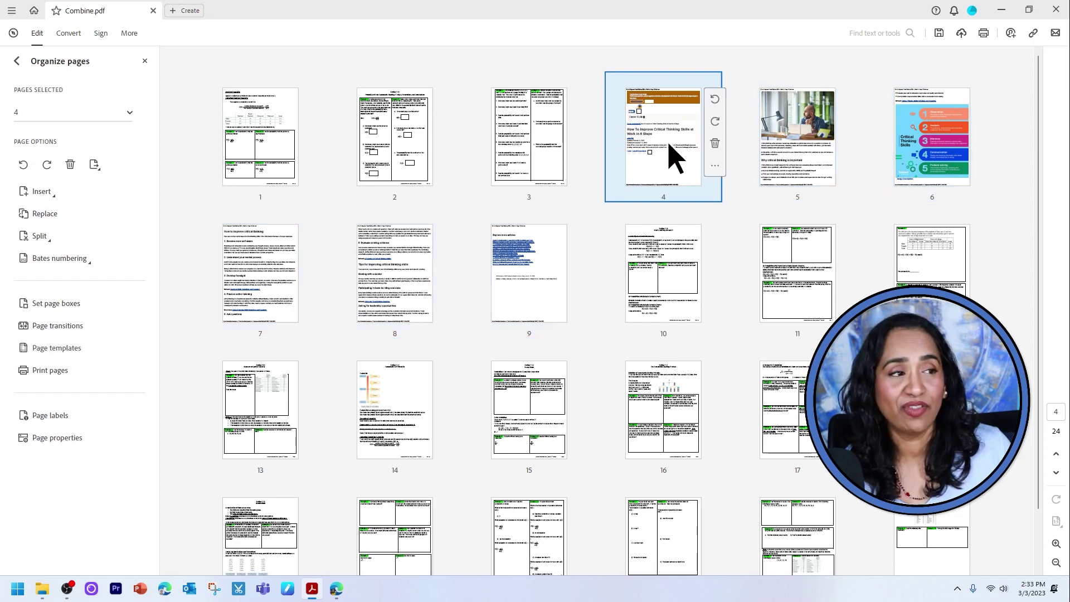
click(713, 157)
click(595, 319)
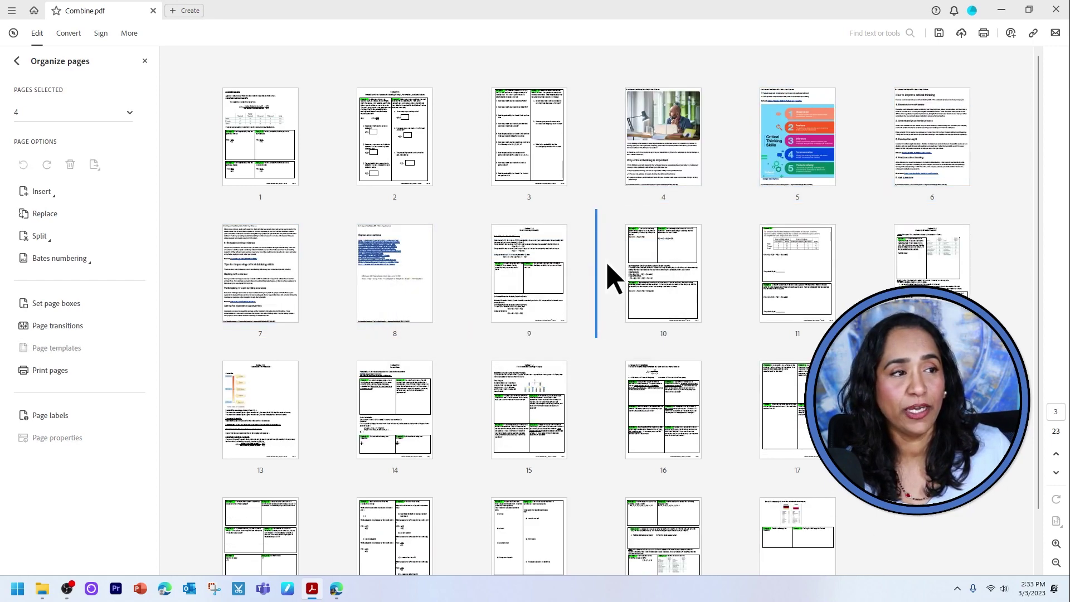
mouse_move(453, 281)
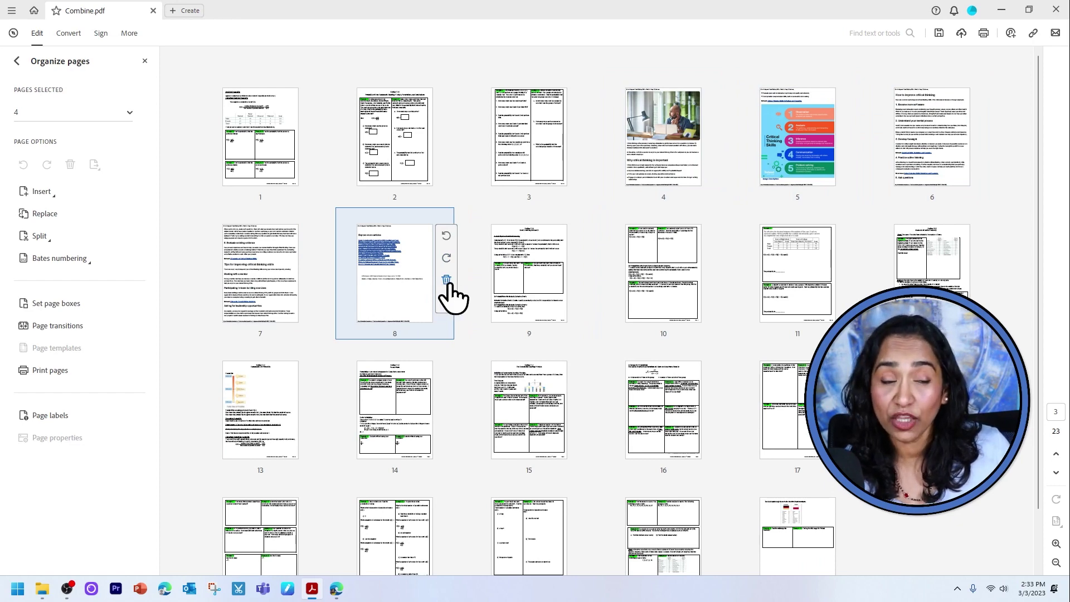
click(448, 281)
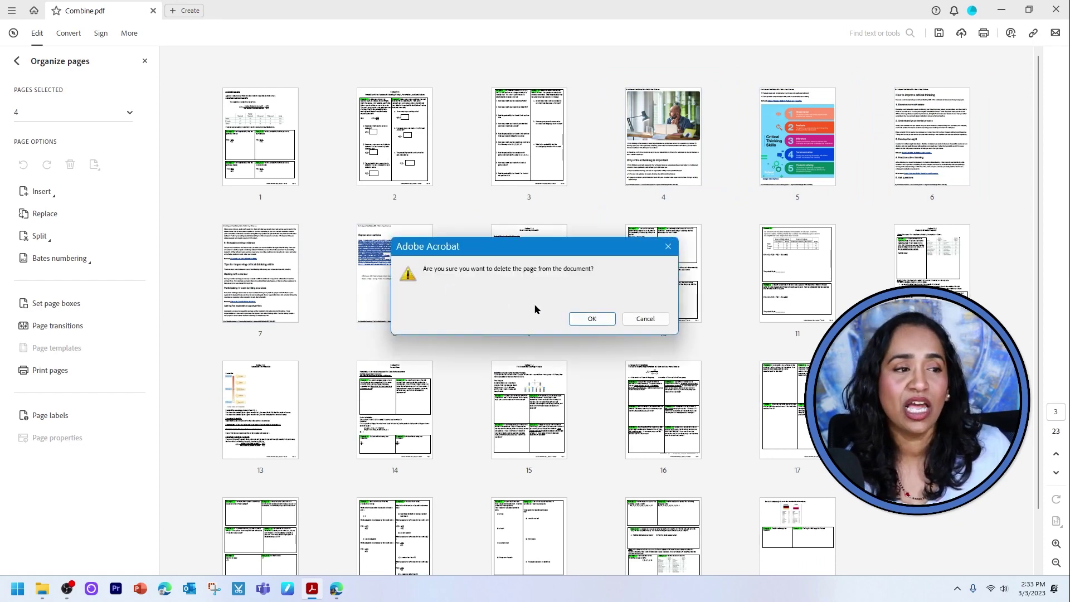
click(581, 322)
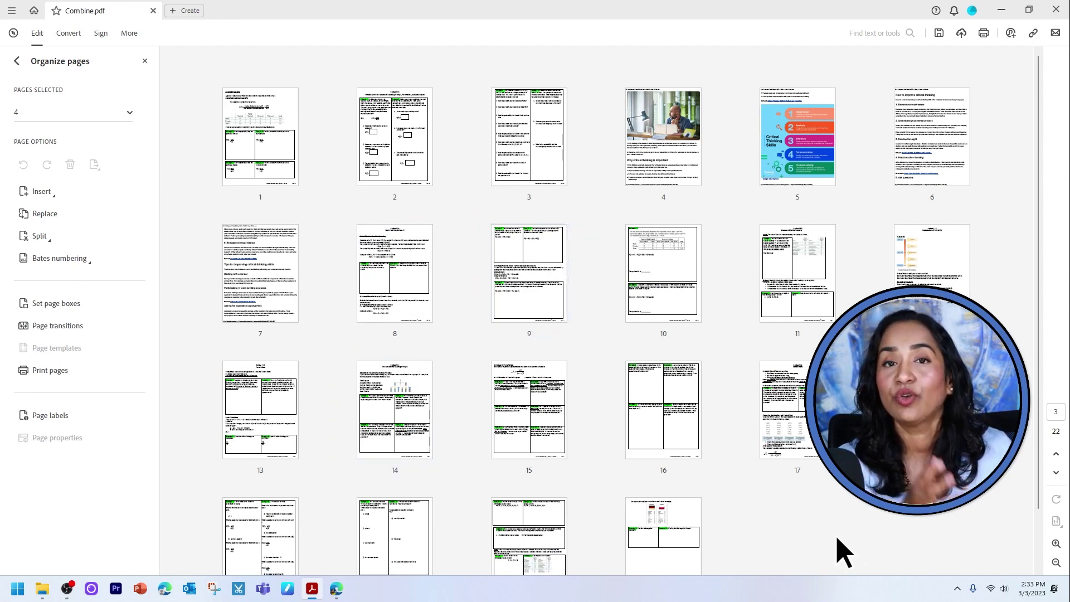
Switch to the Edge window with the article and show the Pixabay cute puppy image results.
mouse_move(333, 591)
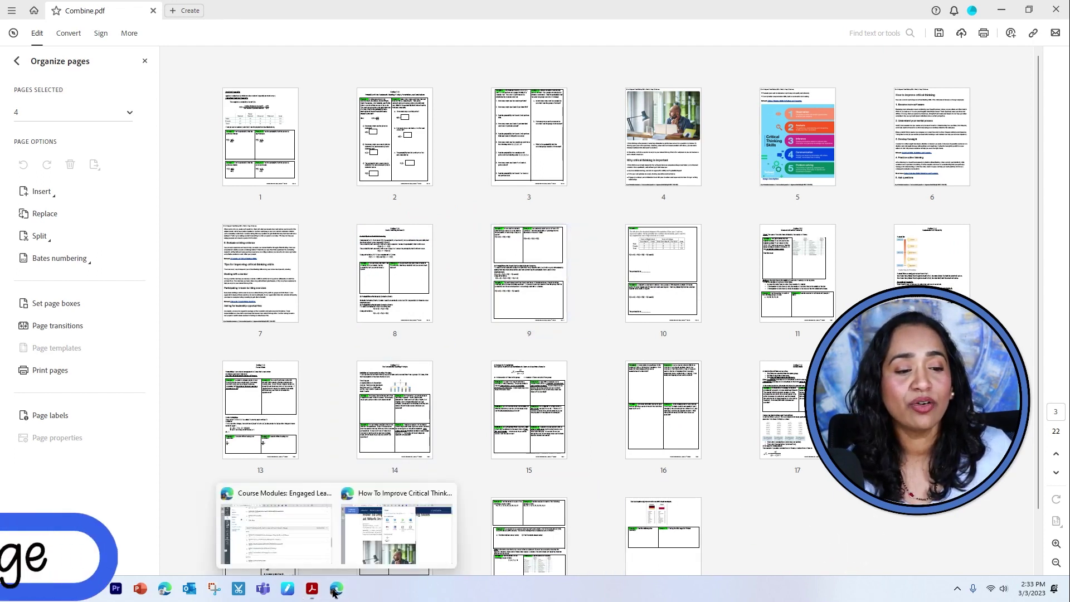
click(397, 532)
click(22, 106)
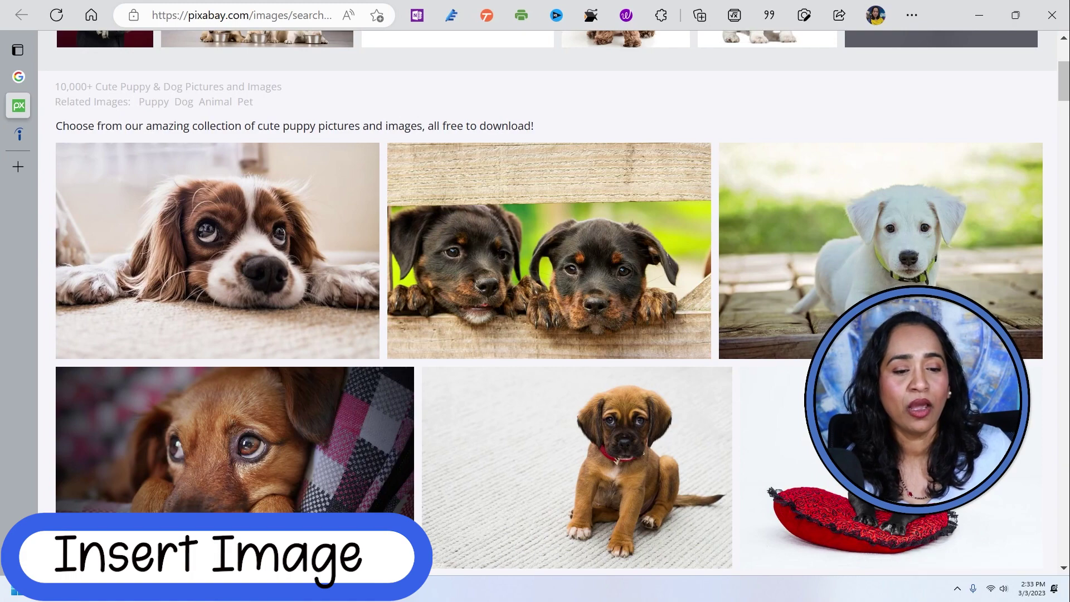
Capture a rectangular snip of the brown-and-white puppy lying down with Snipping Tool and copy it to the clipboard.
click(213, 589)
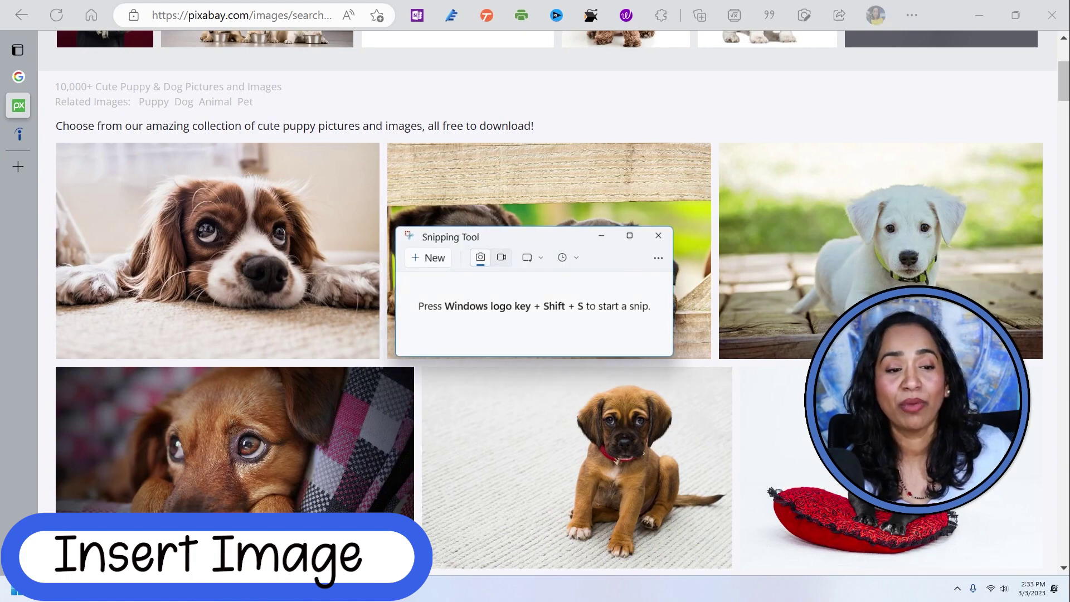
click(429, 268)
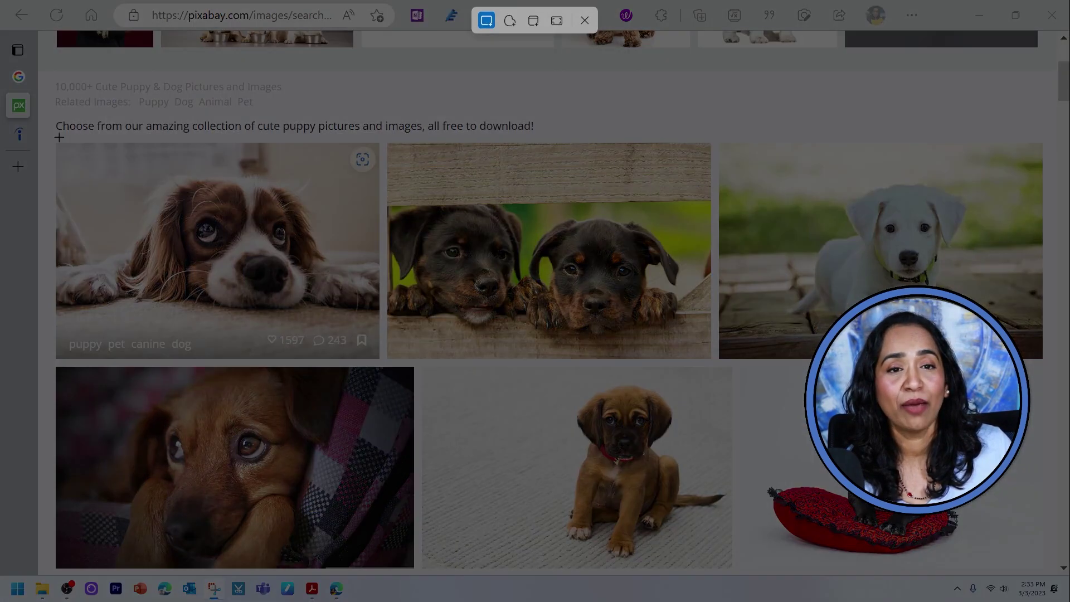
drag(57, 138, 384, 359)
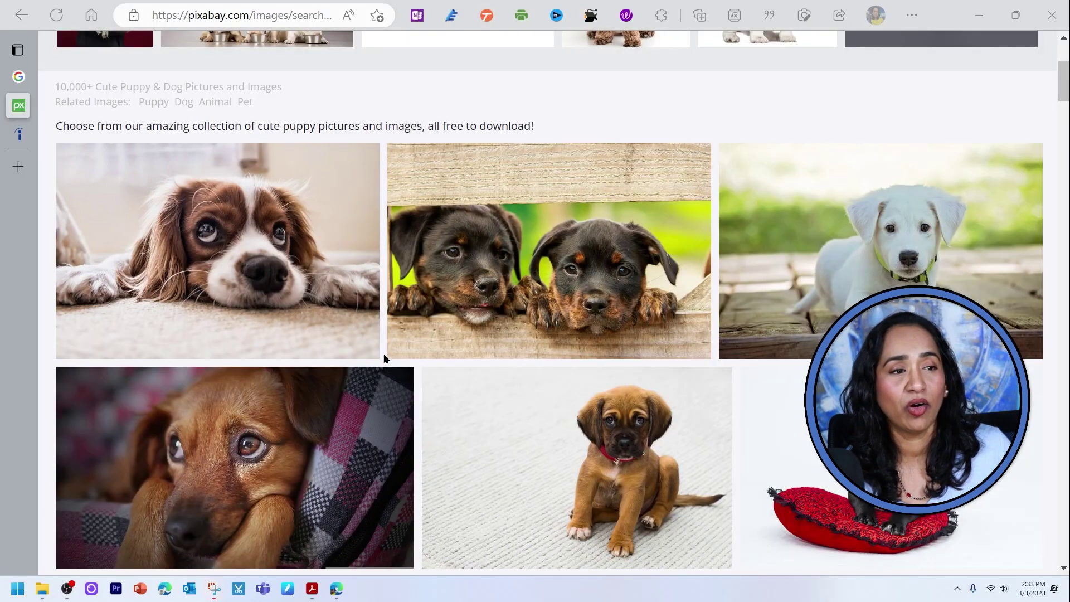
click(212, 589)
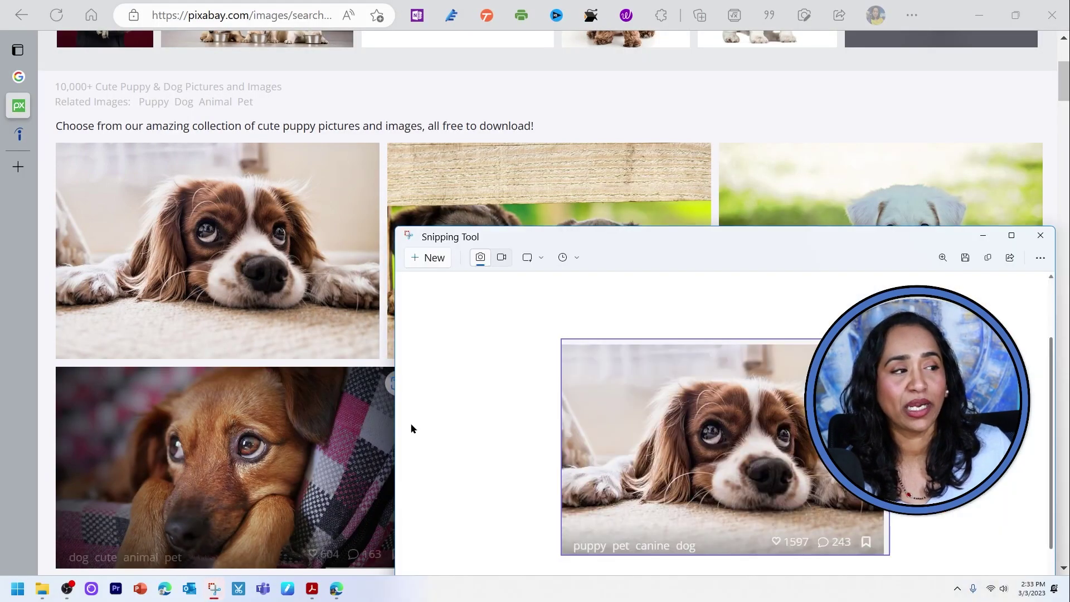
click(988, 259)
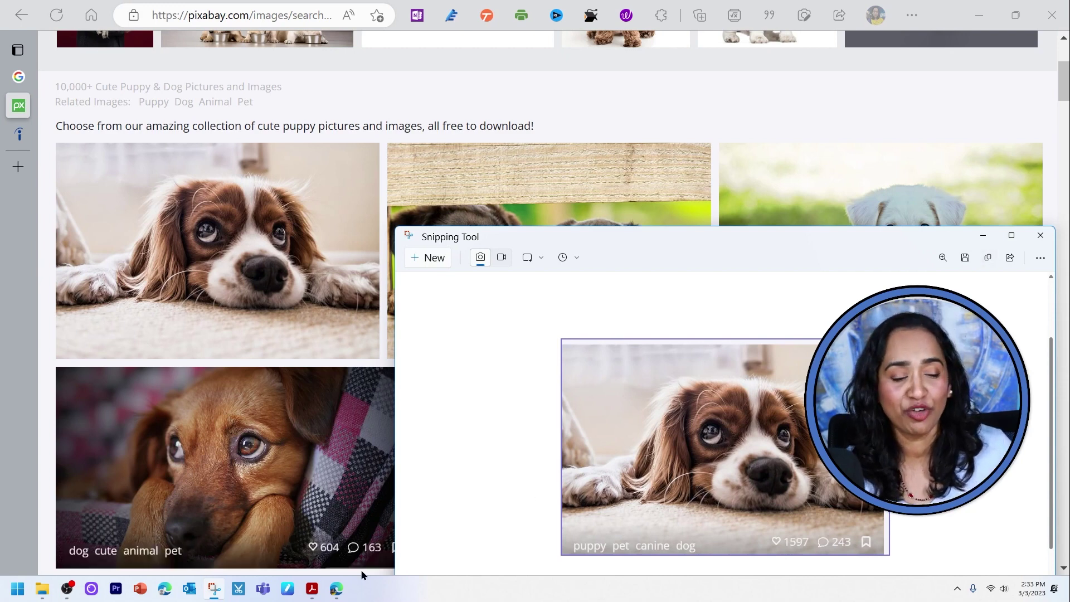
Return to Combine.pdf in Acrobat, select page 1 and review its options for inserting content.
click(311, 594)
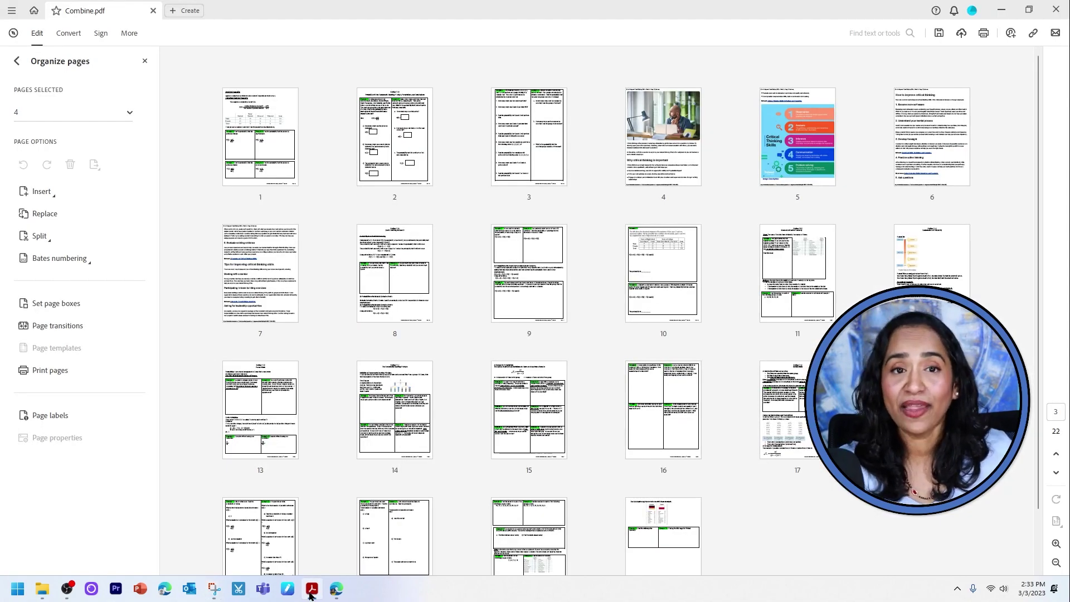
mouse_move(365, 174)
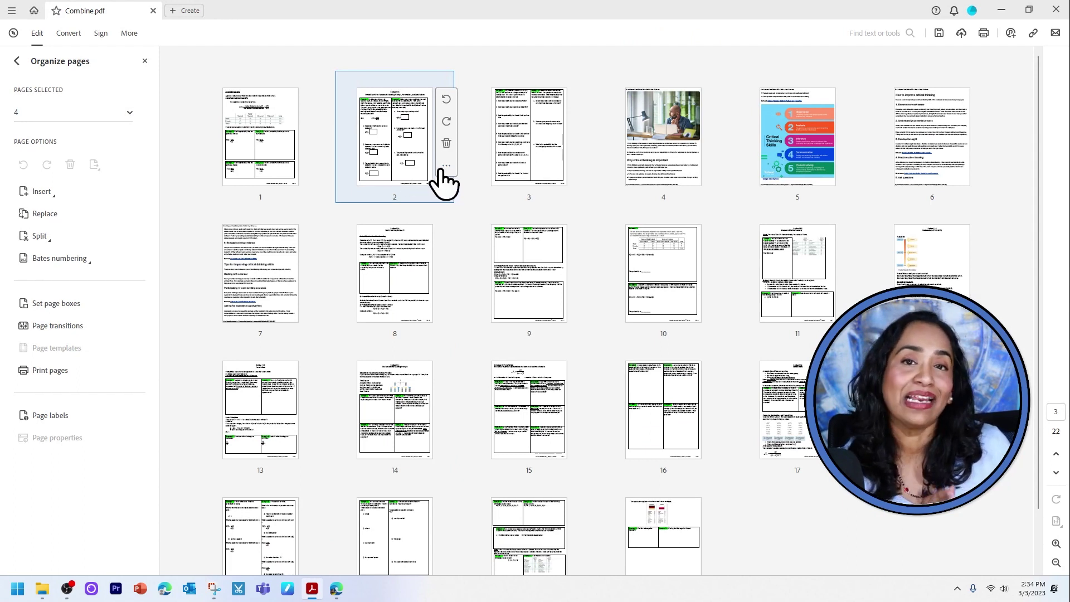
mouse_move(251, 144)
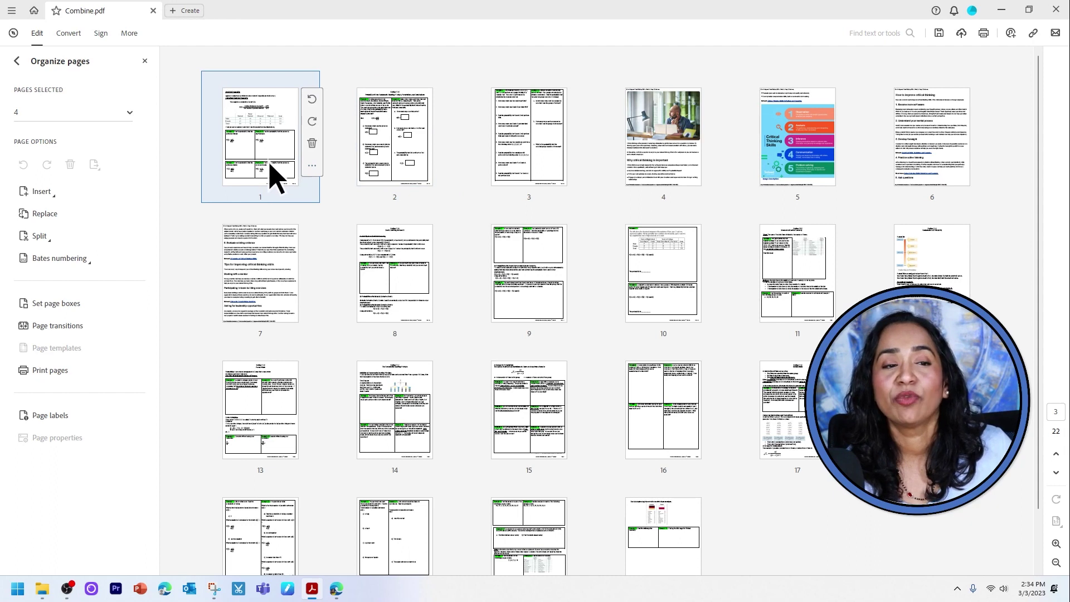
click(290, 163)
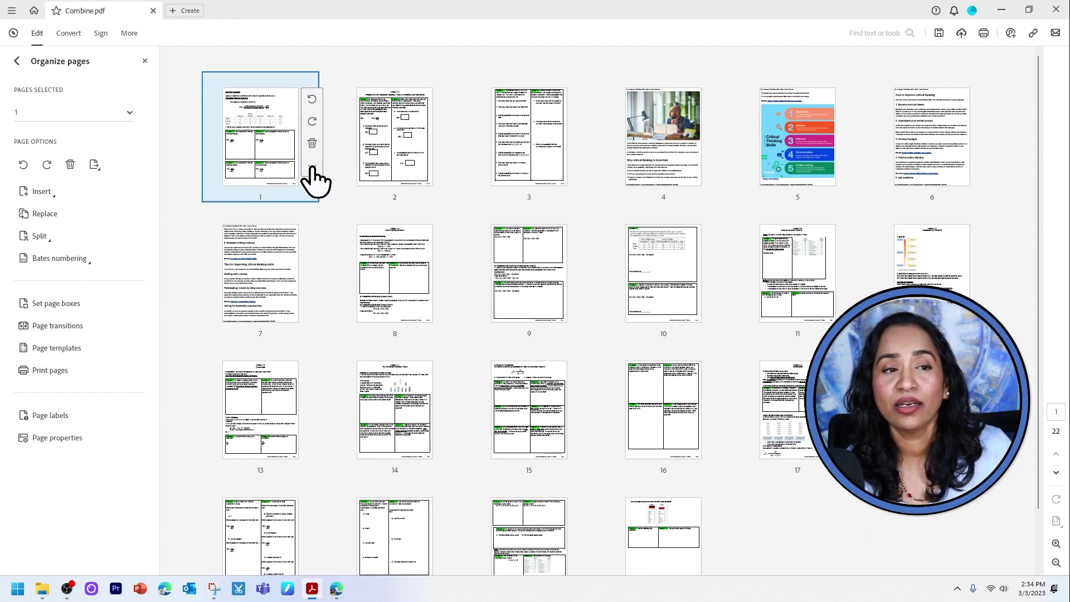
click(312, 168)
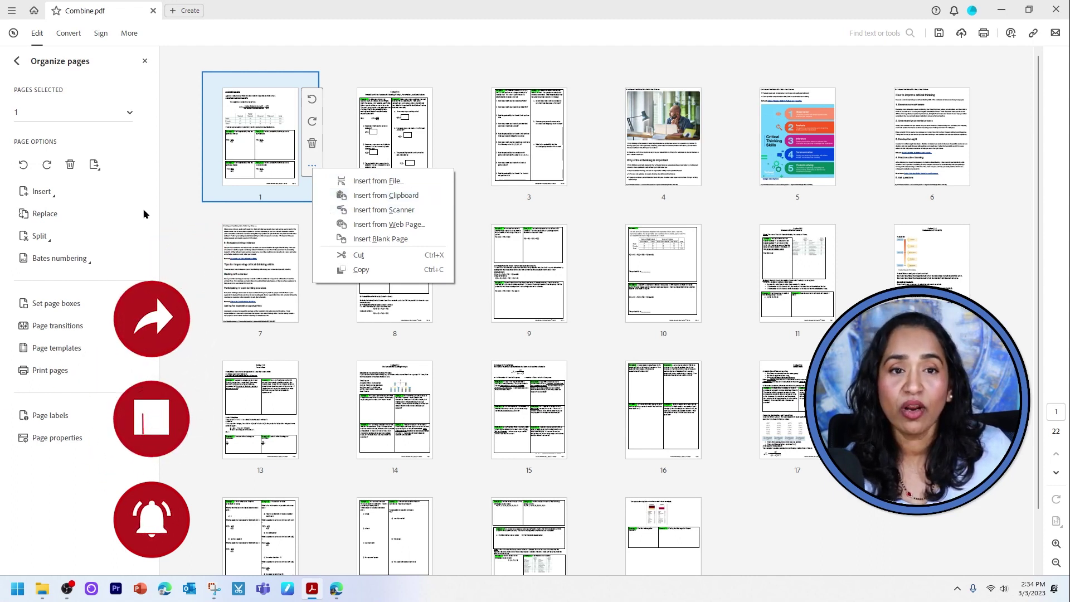
click(51, 192)
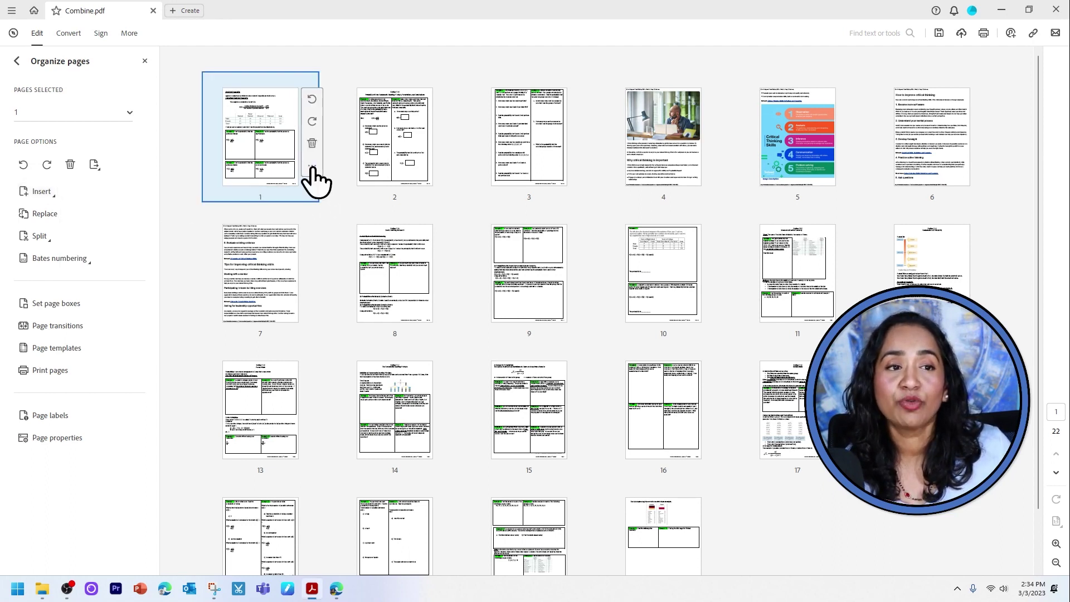
click(313, 167)
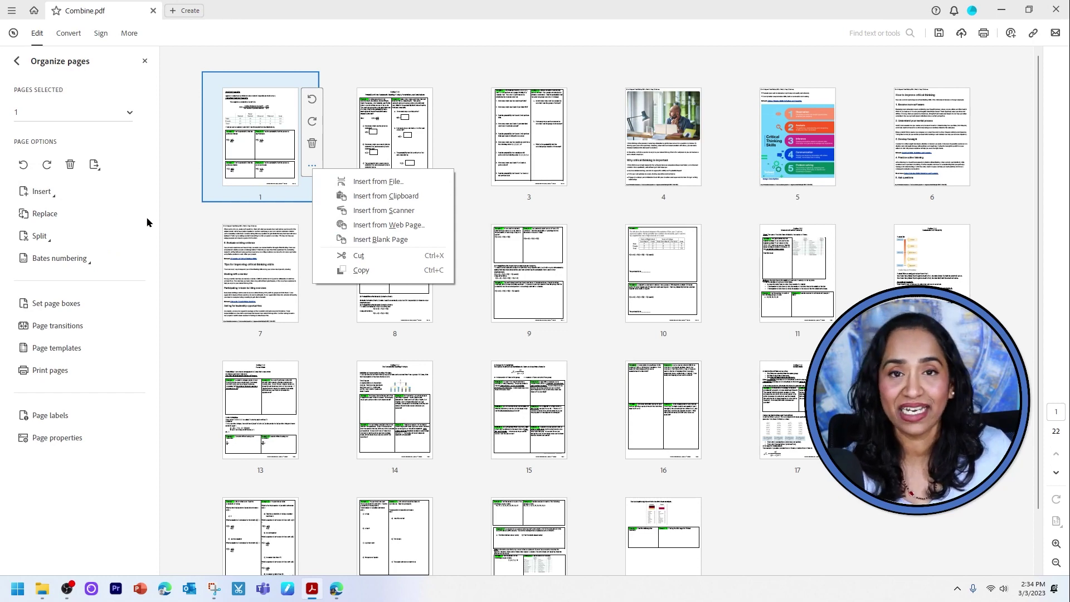
Insert the copied puppy snip from the clipboard as a new page after page 1.
click(257, 159)
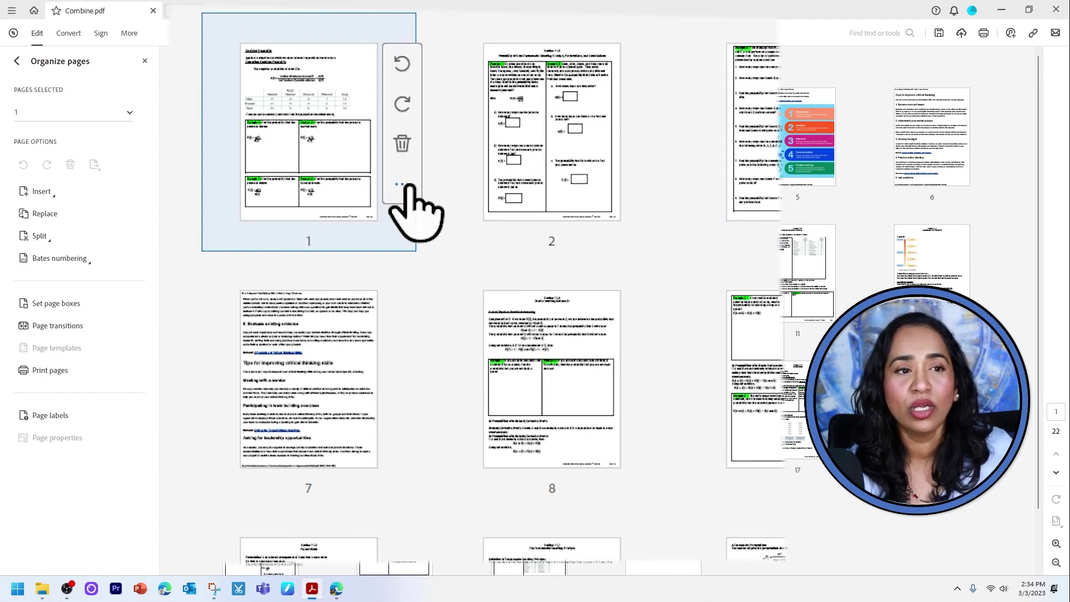
click(402, 184)
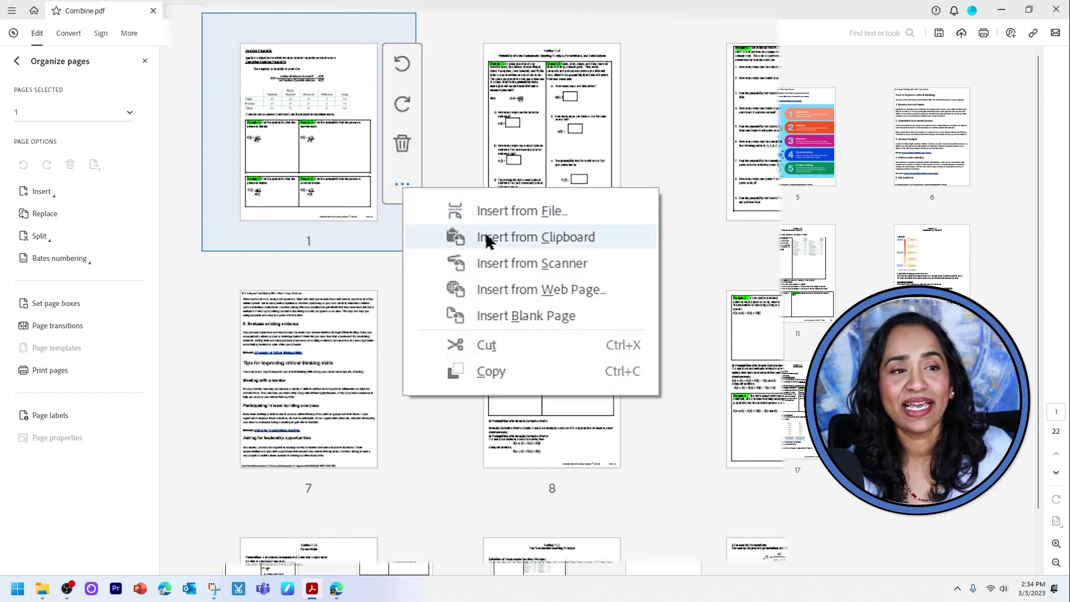
click(488, 240)
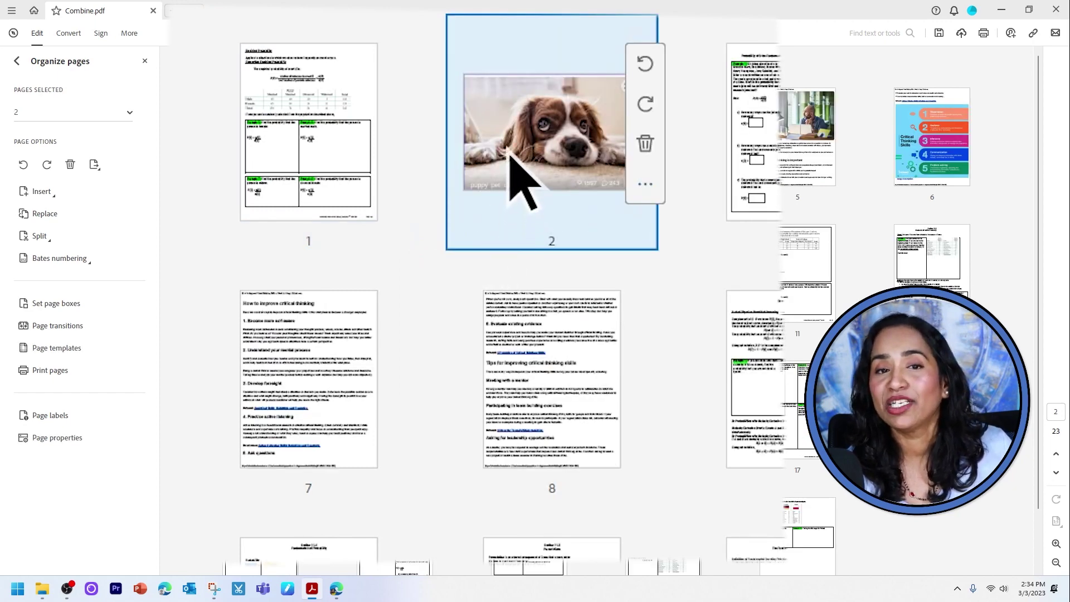
Insert the puppy image from the clipboard as a new page before page 8.
mouse_move(568, 454)
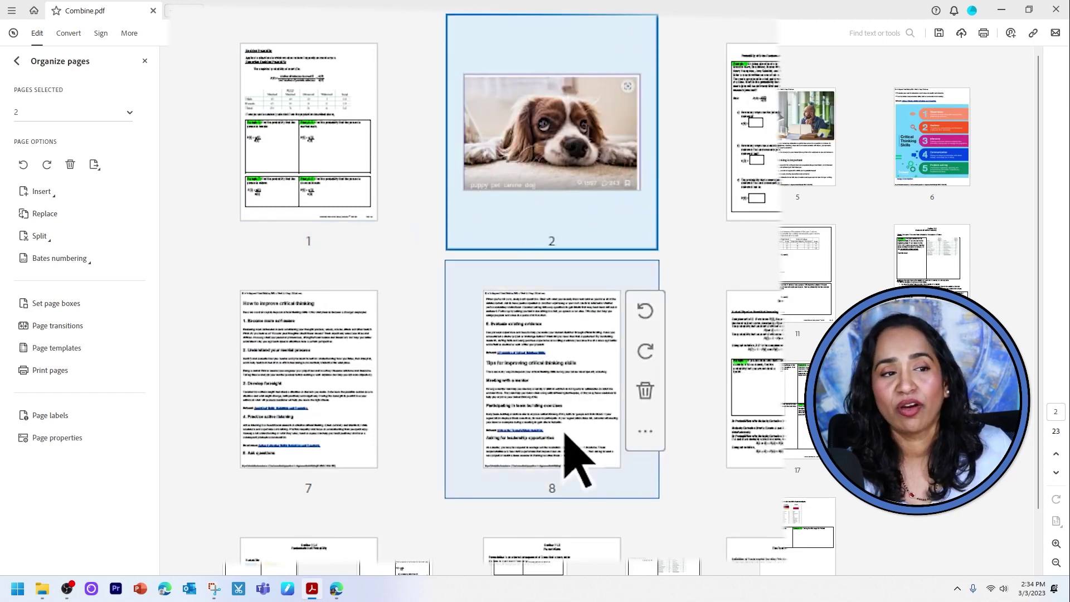
click(560, 417)
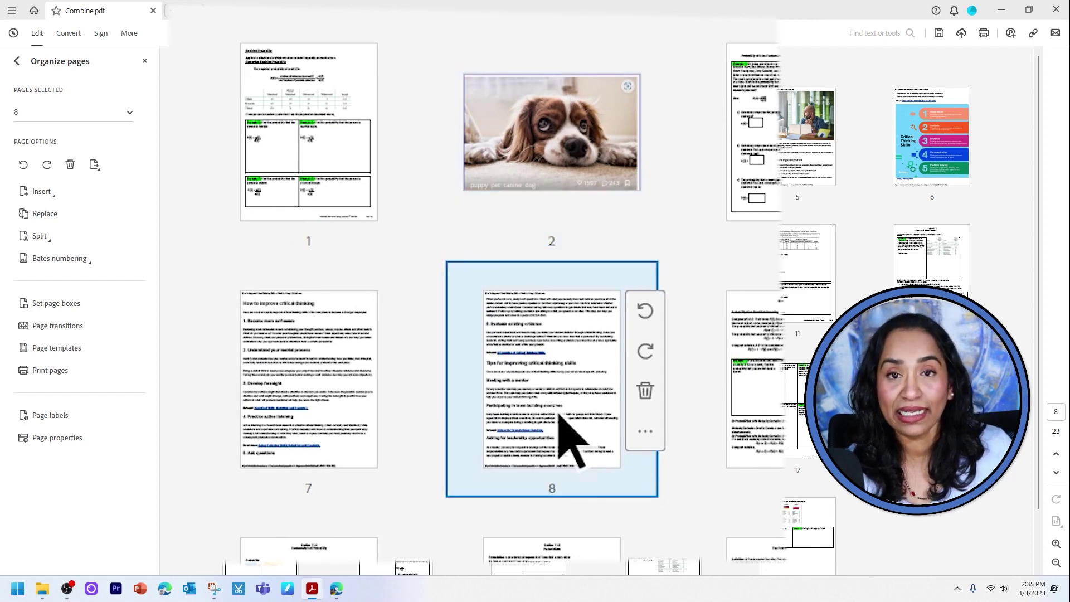
click(47, 192)
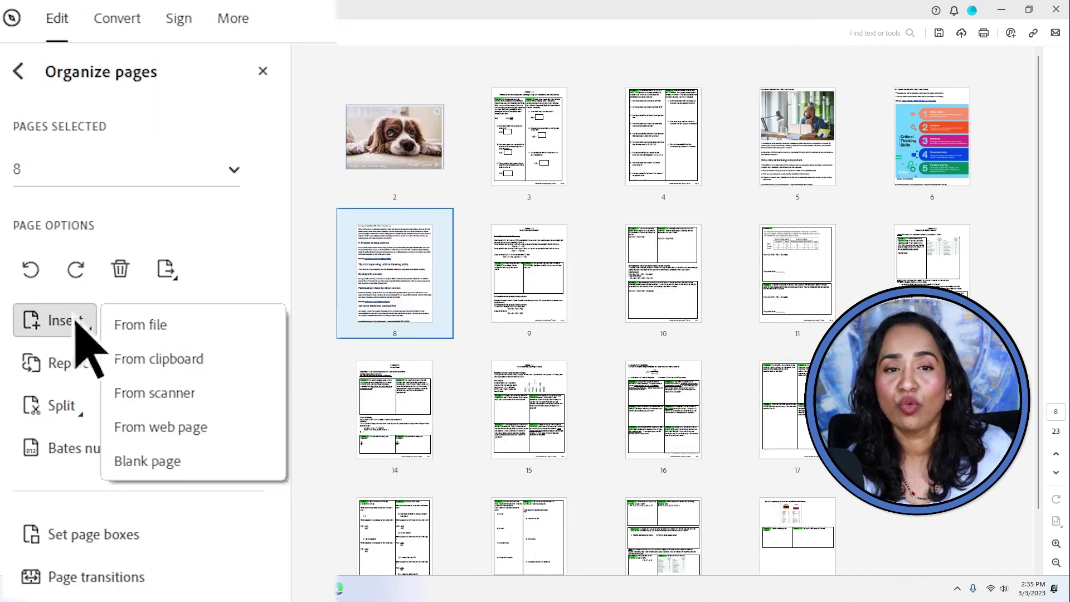
click(136, 360)
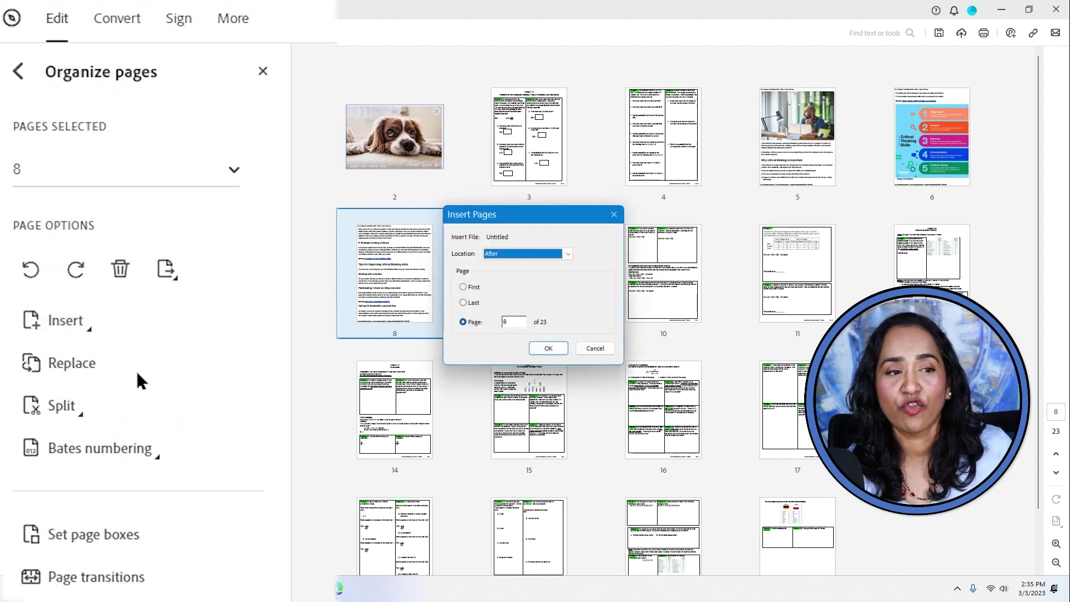
click(569, 255)
click(531, 280)
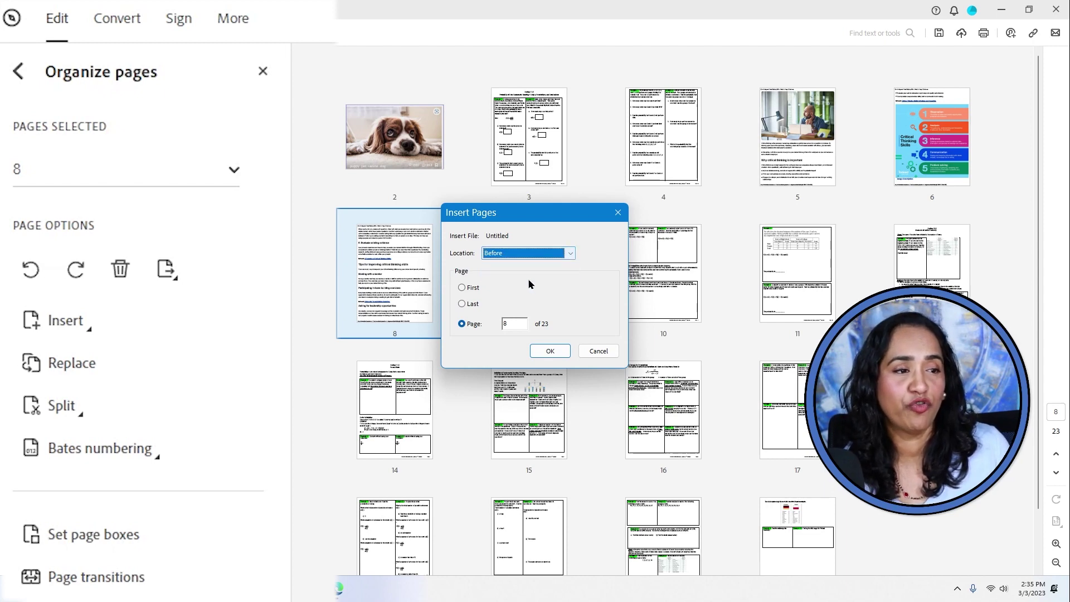
click(550, 353)
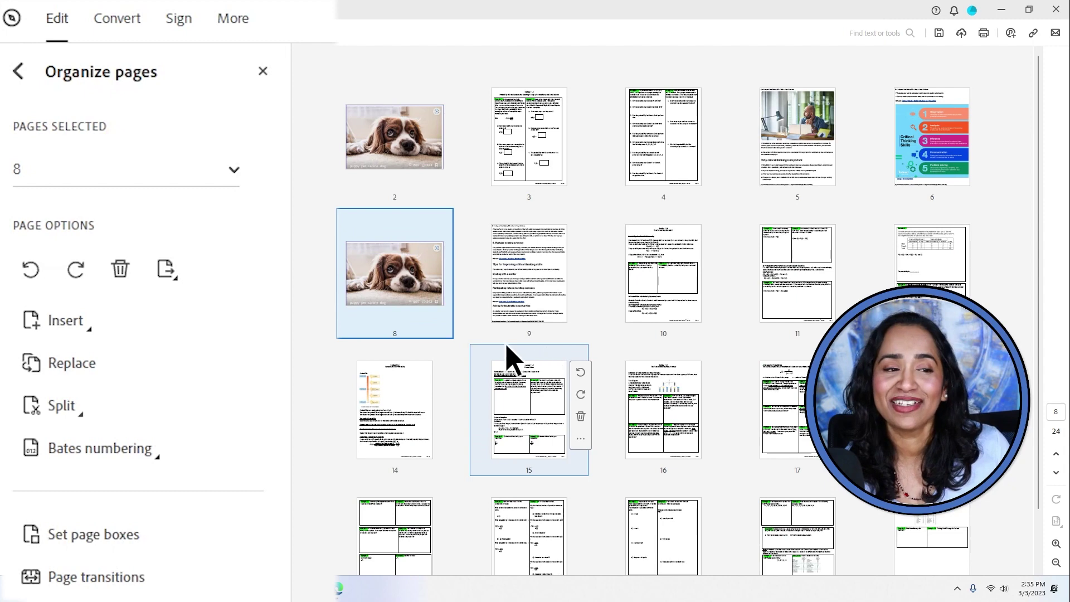
Start replacing the puppy page 8 and choose the Chat GPT PDF as the file with the new pages.
mouse_move(382, 279)
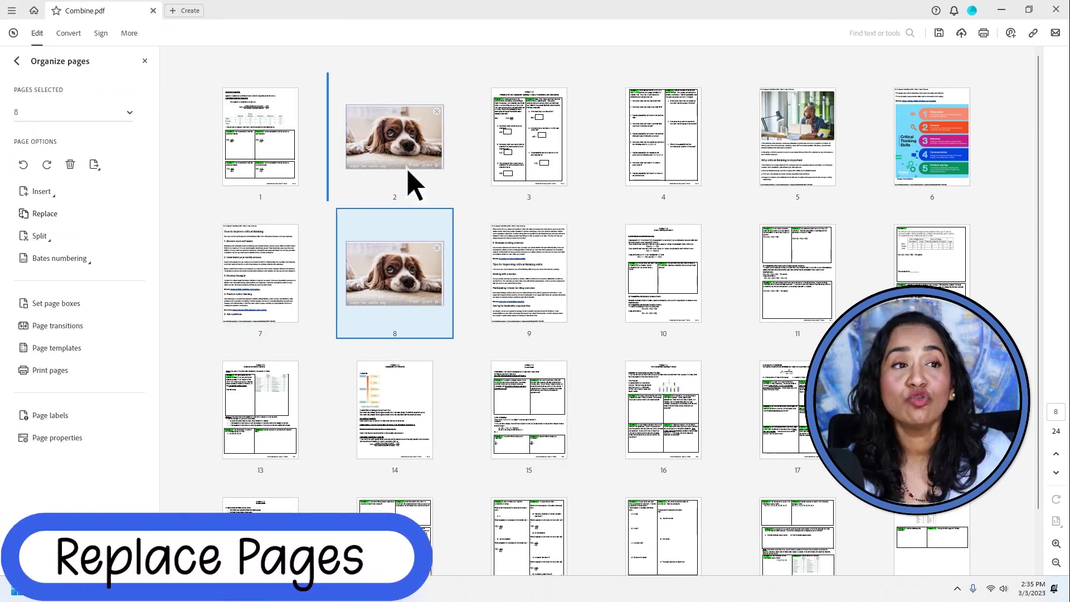
mouse_move(362, 306)
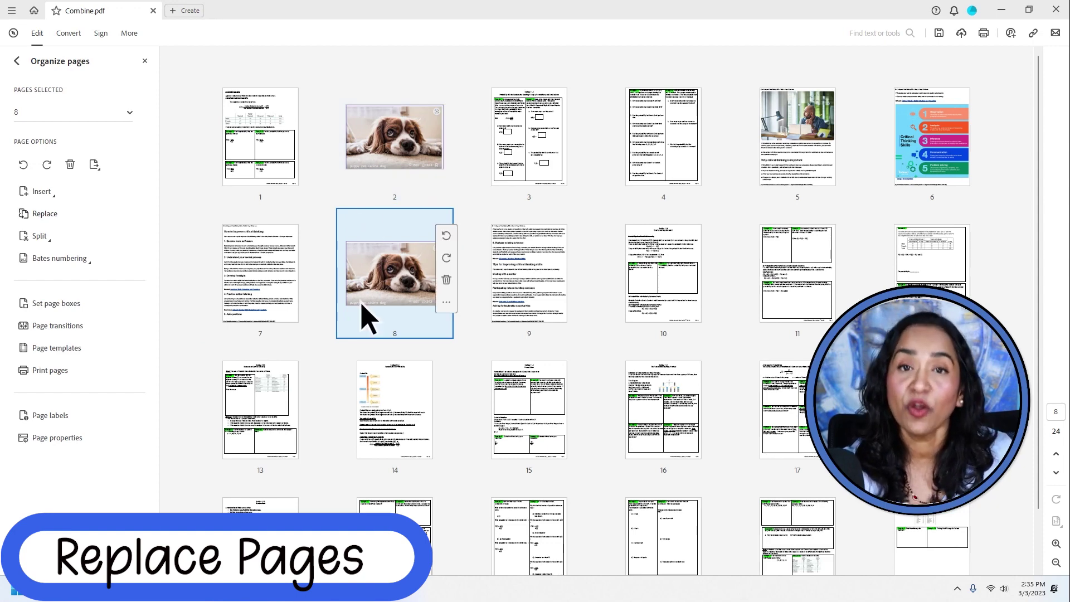
click(44, 214)
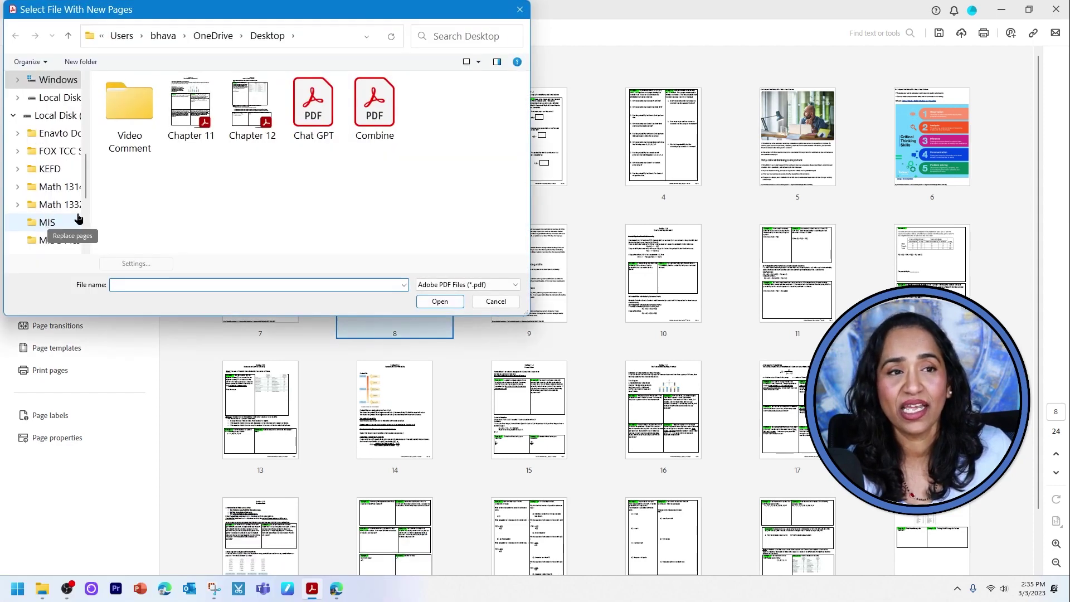
click(312, 112)
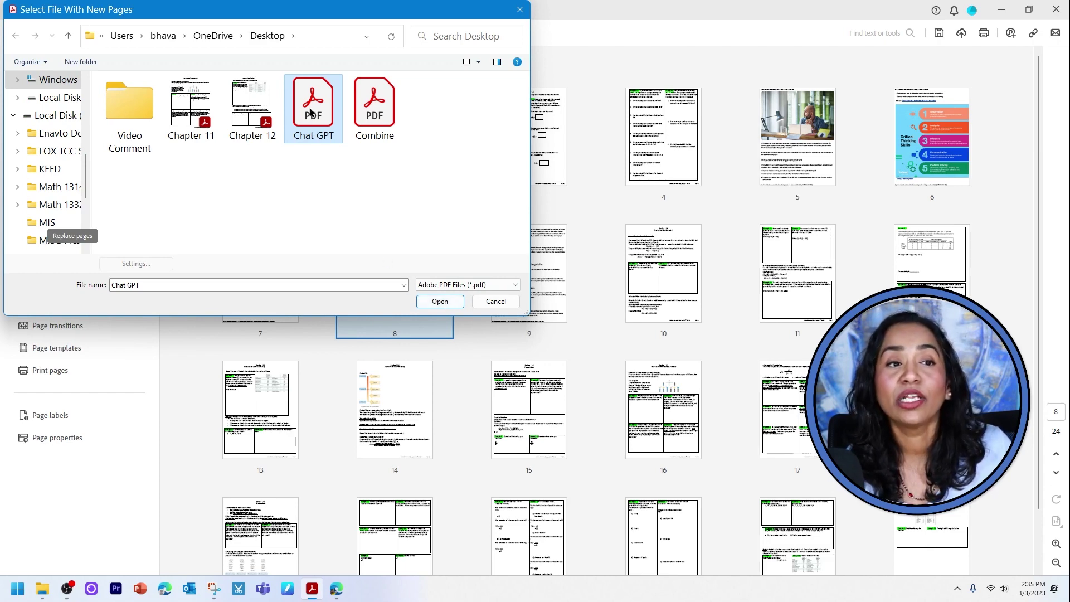
click(440, 304)
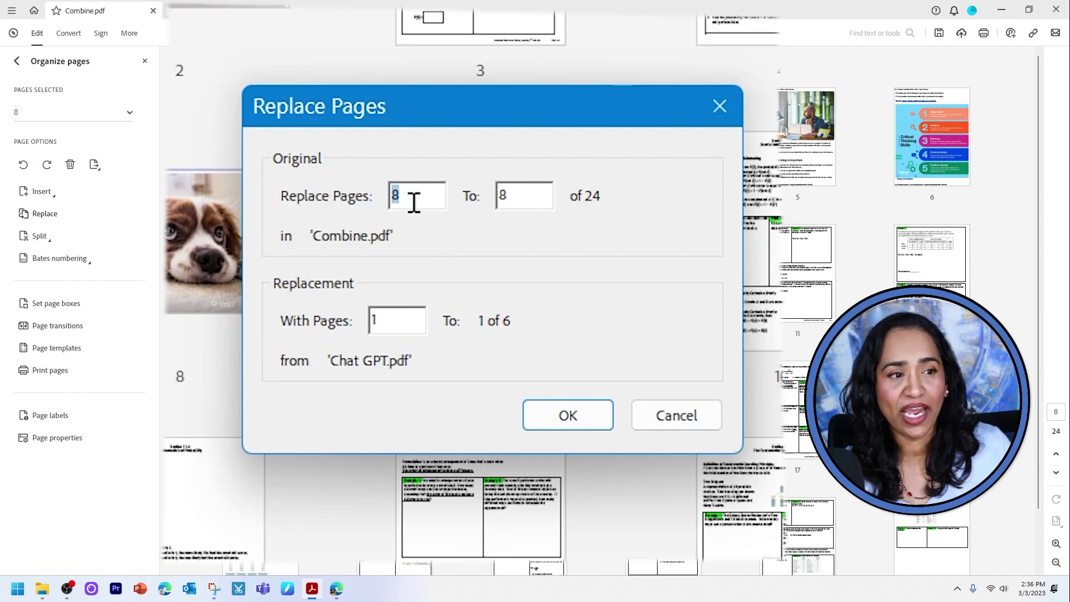
Replace page 8 with page 2 of Chat GPT.pdf.
click(420, 327)
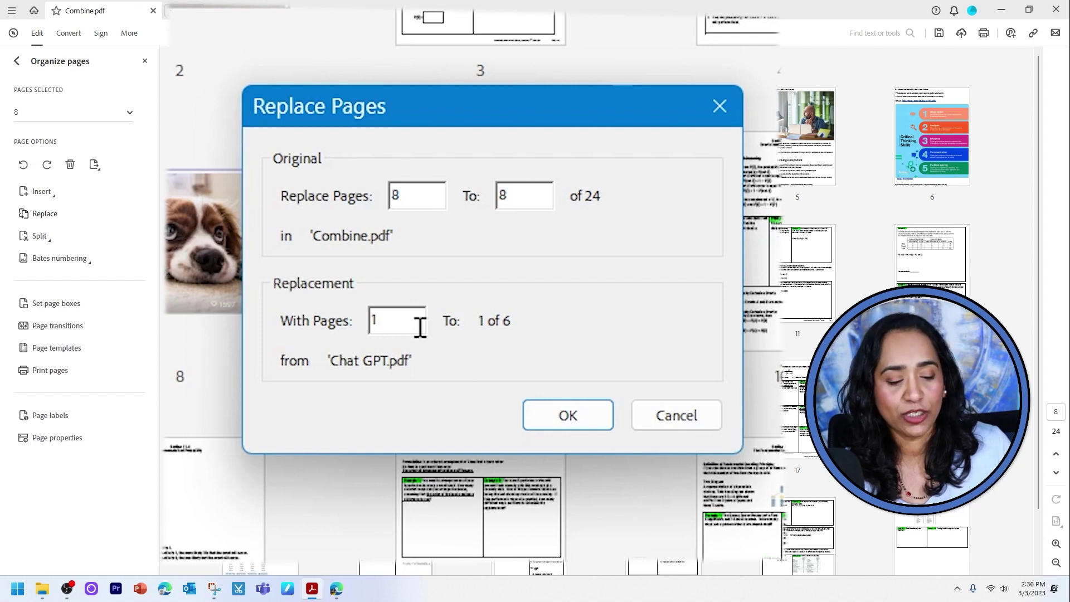
key(BackSpace)
text(2)
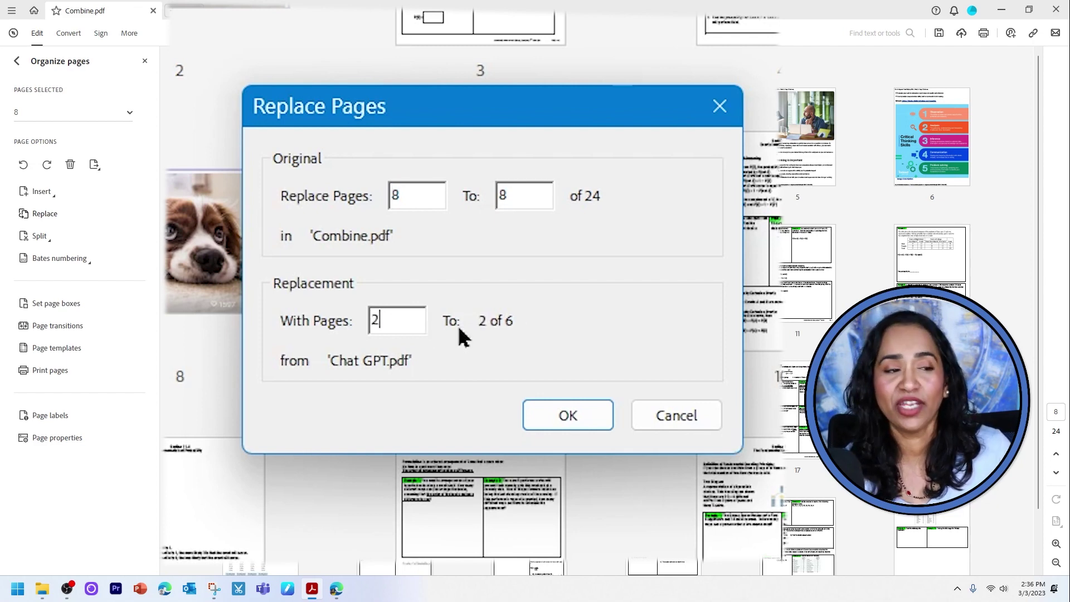
click(596, 420)
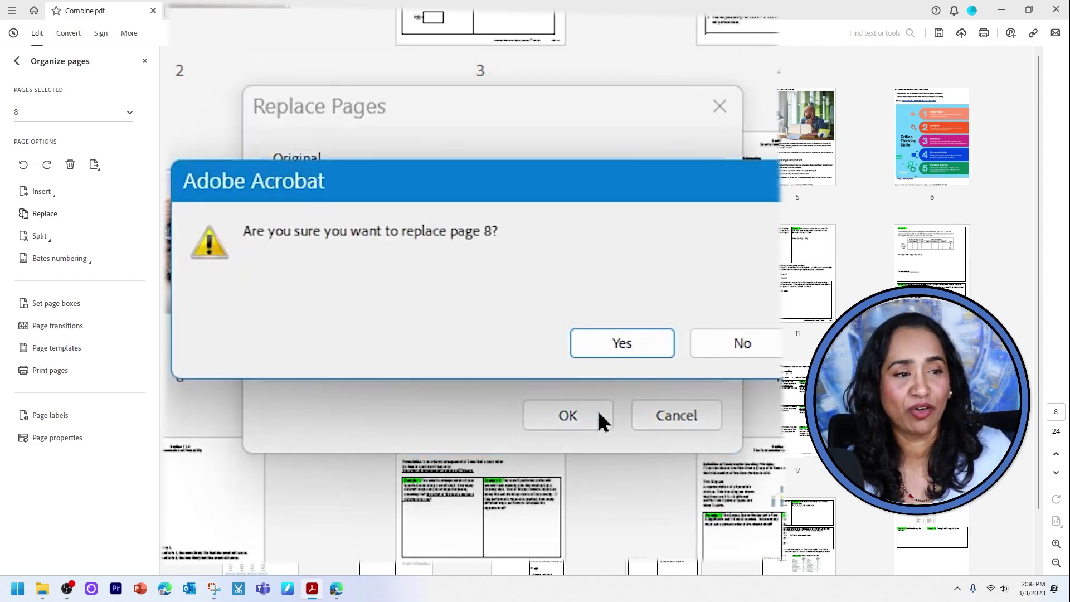
click(619, 344)
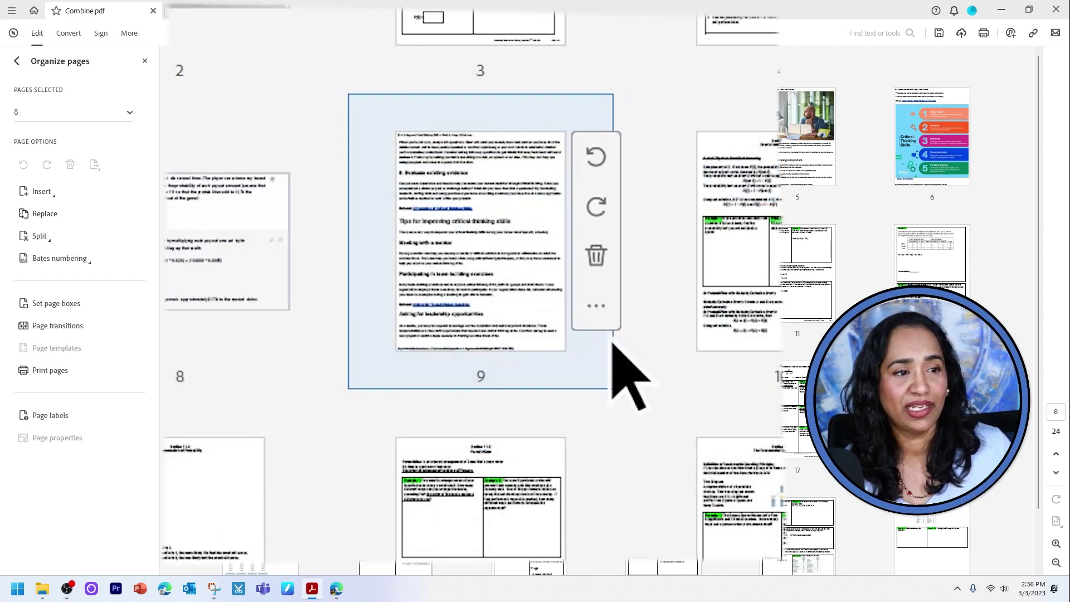
click(388, 256)
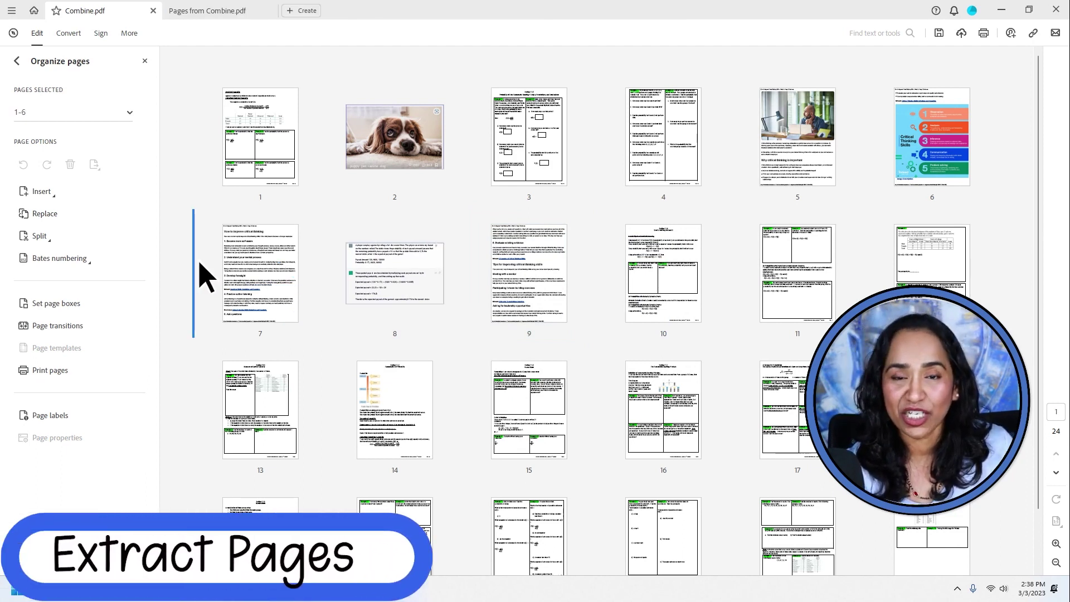
Extract pages 1-6 of Combine.pdf into one new PDF, without deleting them or making separate files.
drag(180, 58, 997, 203)
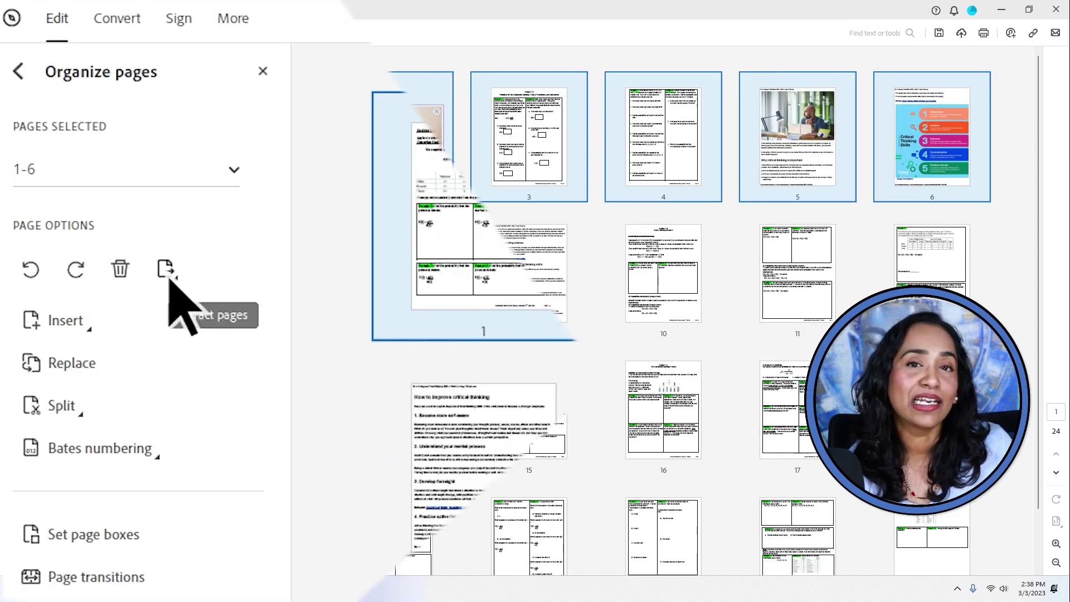
click(95, 169)
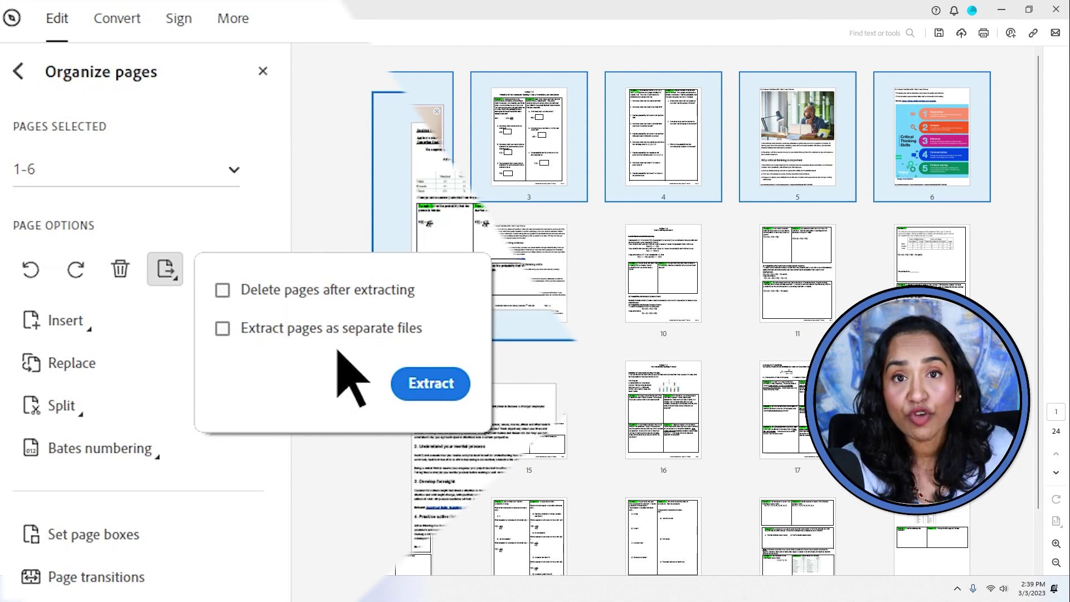
click(435, 391)
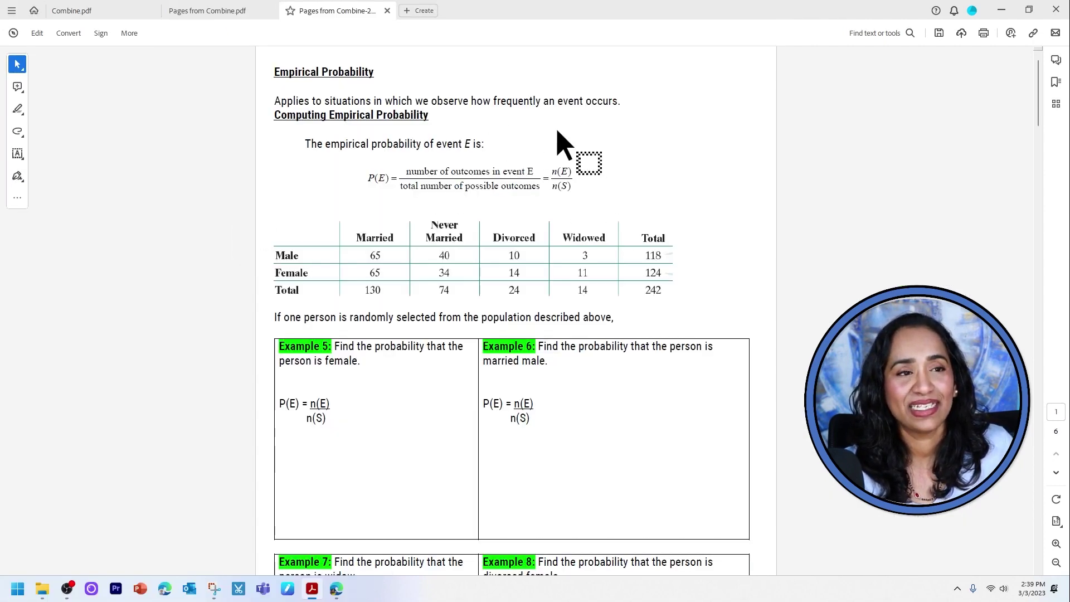
Look through the extracted PDF and its saving commands, and return to Combine.pdf.
scroll(679, 383, down, 15)
scroll(693, 465, down, 20)
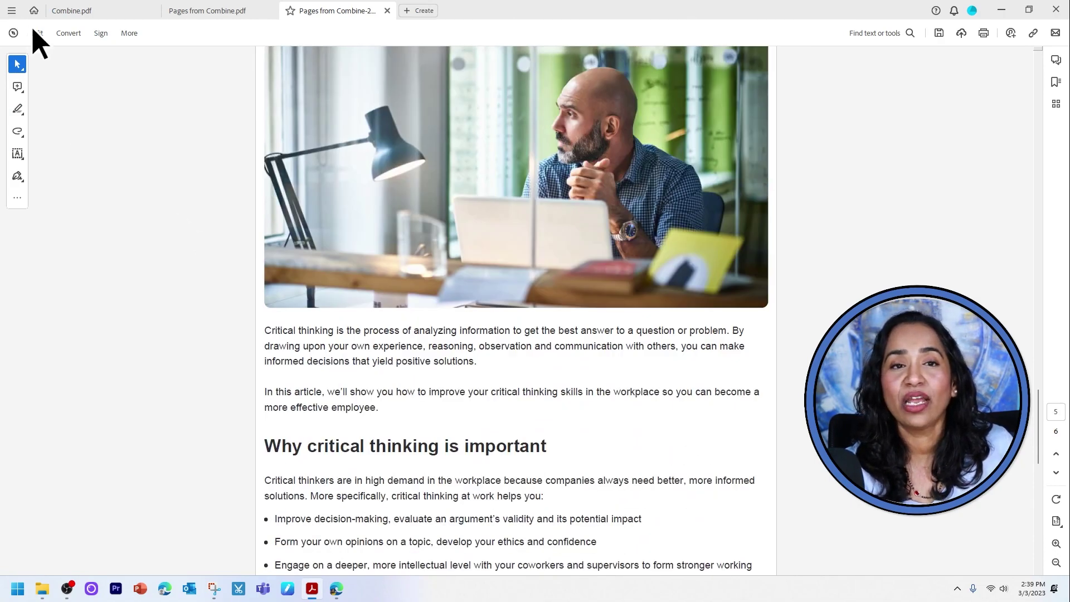
click(11, 10)
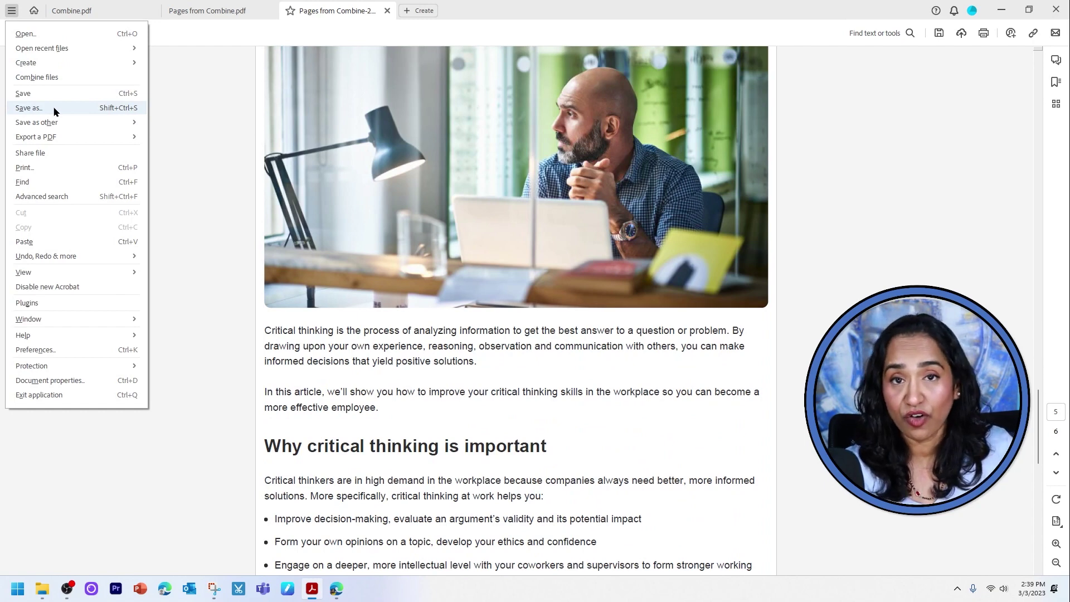
click(74, 11)
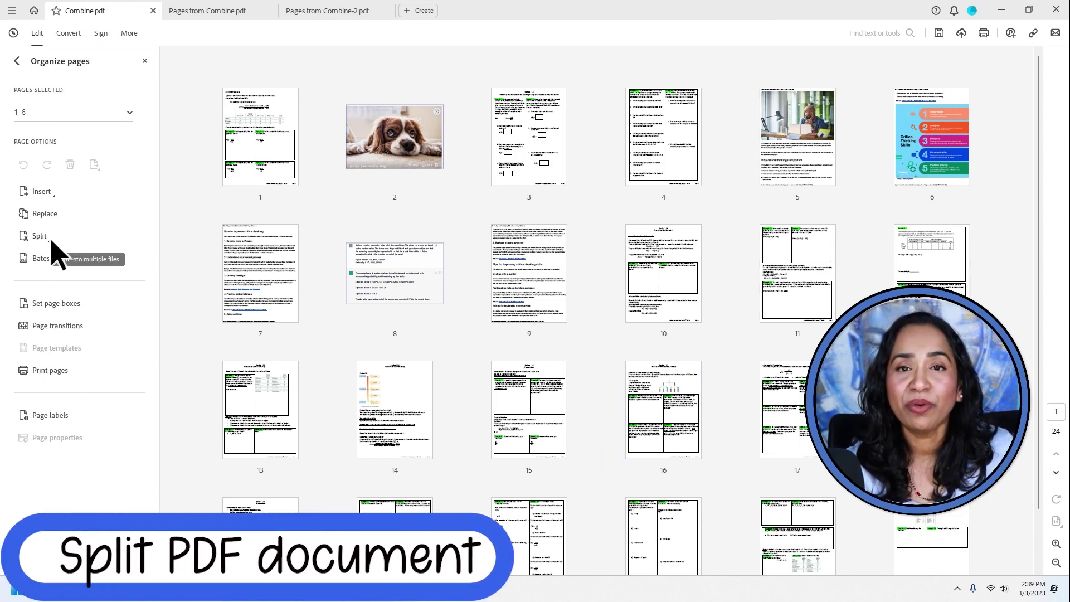
Open the split settings for Combine.pdf and enter "ab" as the number of pages to split by.
scroll(800, 217, down, 1)
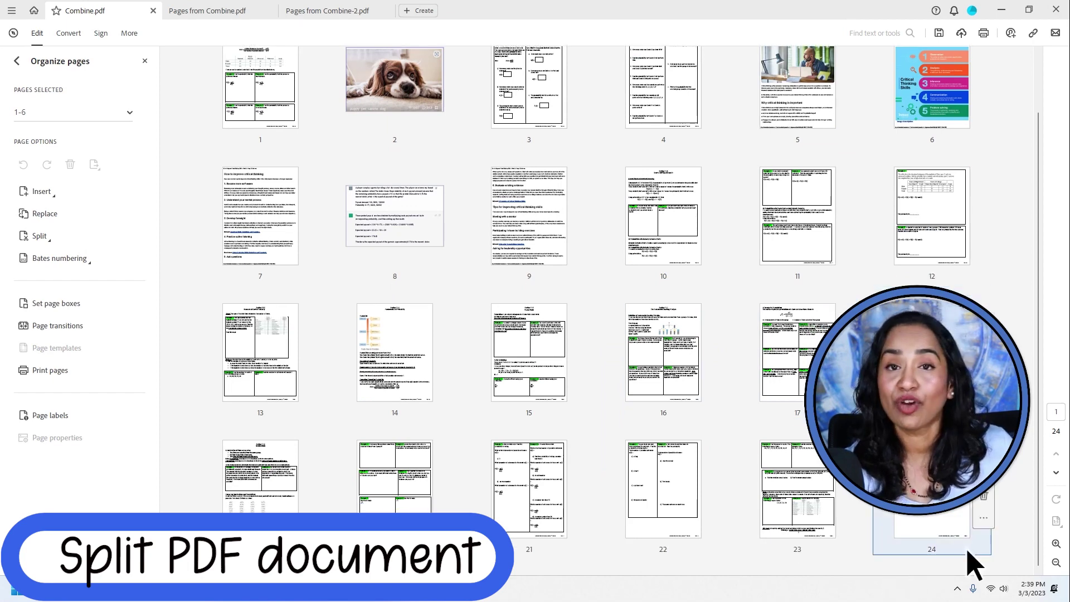
mouse_move(358, 323)
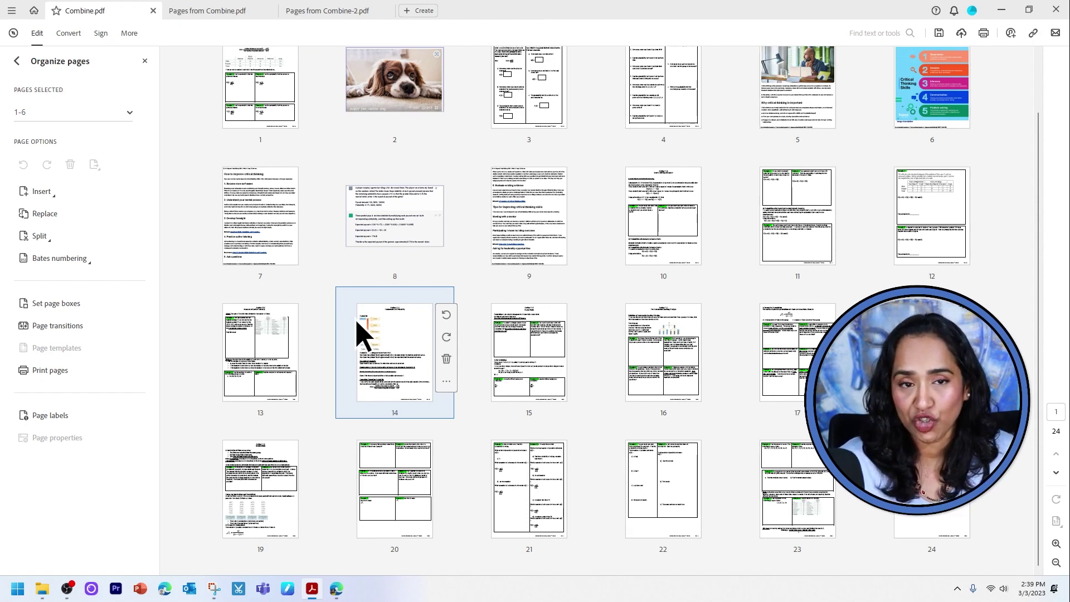
click(39, 236)
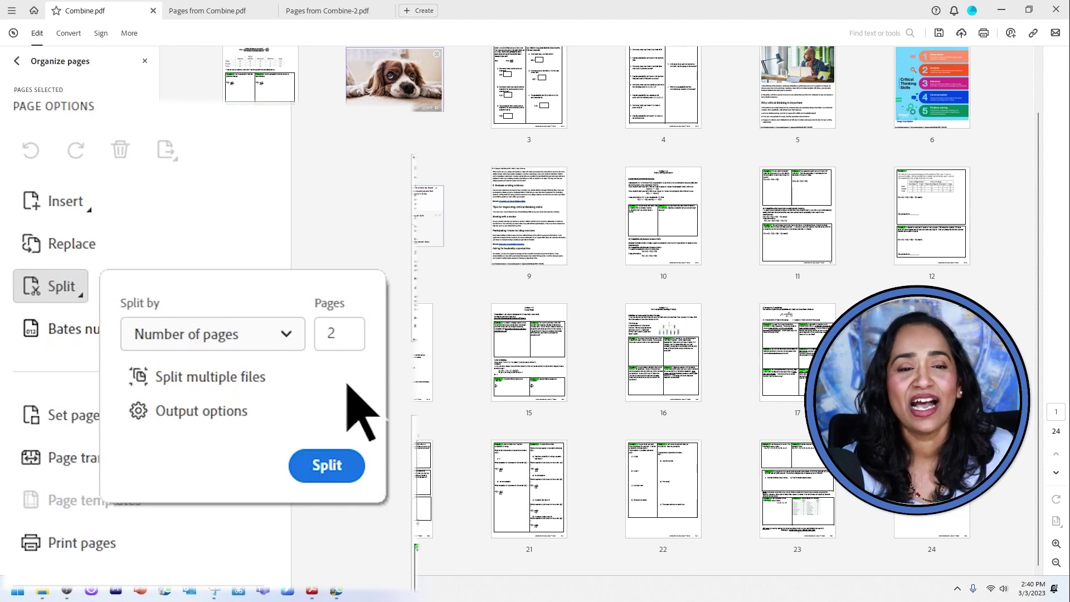
click(351, 329)
key(BackSpace)
text(ab)
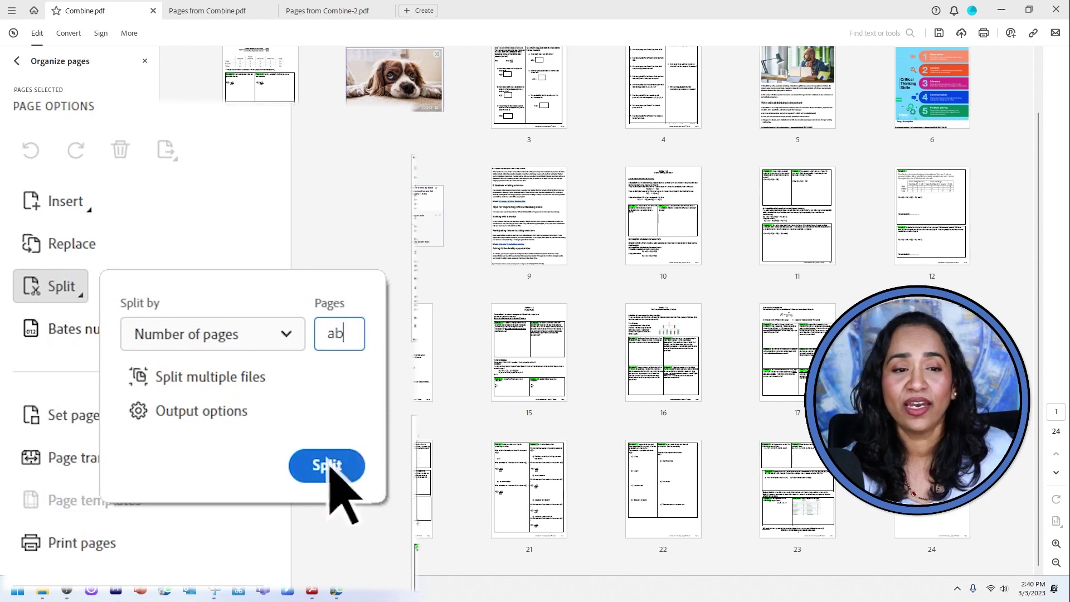
Review the split output options for target folder and file labeling, and accept them with The Same Folder Selected at Start.
click(190, 423)
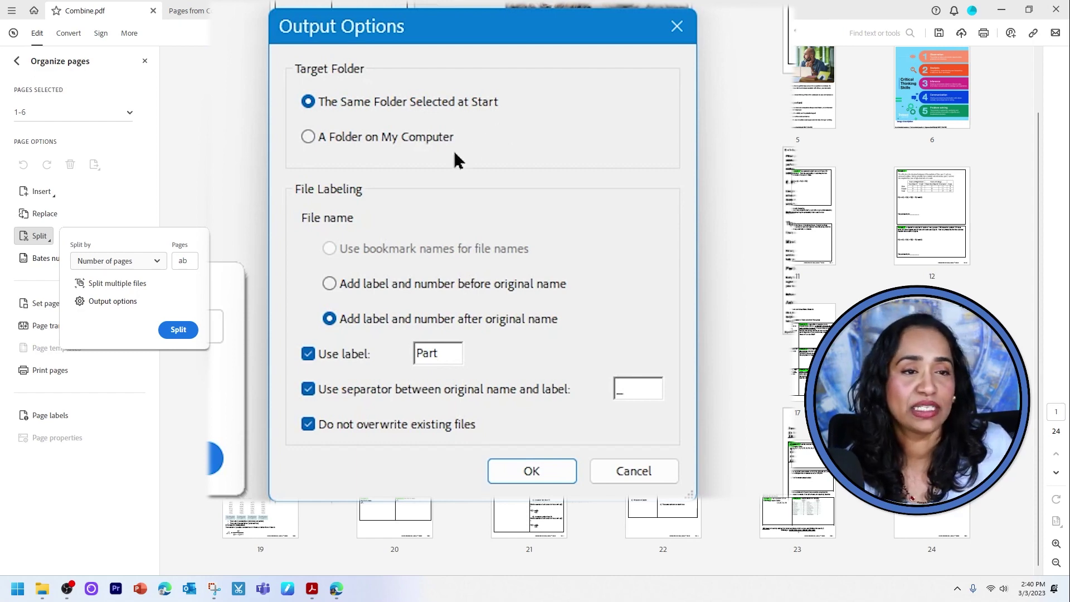
click(356, 136)
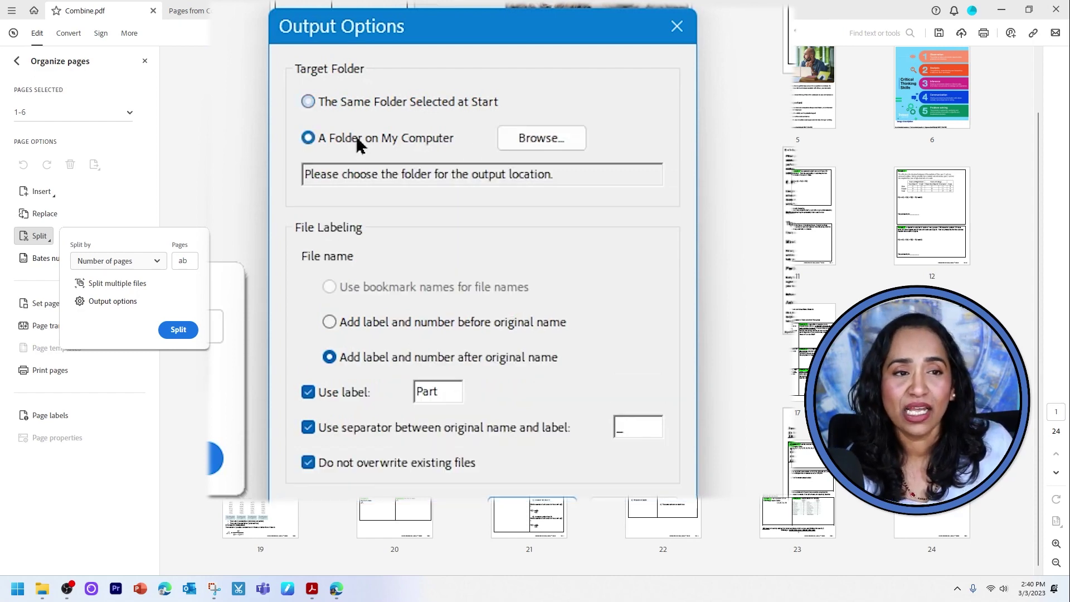
click(308, 102)
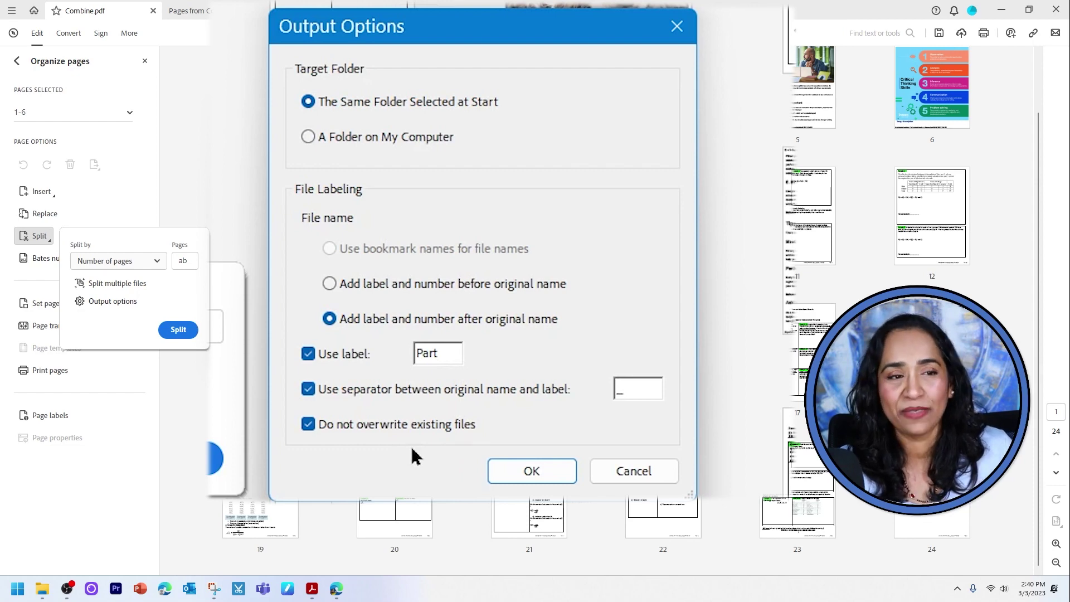
click(543, 484)
Split Combine.pdf into files of 10 pages each and show the Desktop folder in File Explorer to check the resulting parts.
double_click(179, 260)
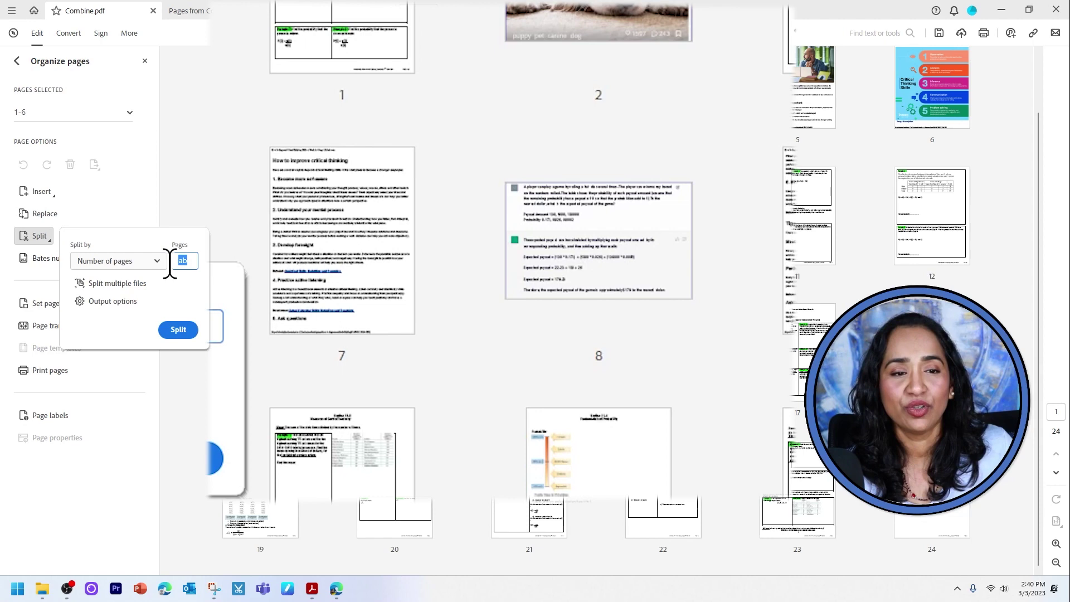
text(1)
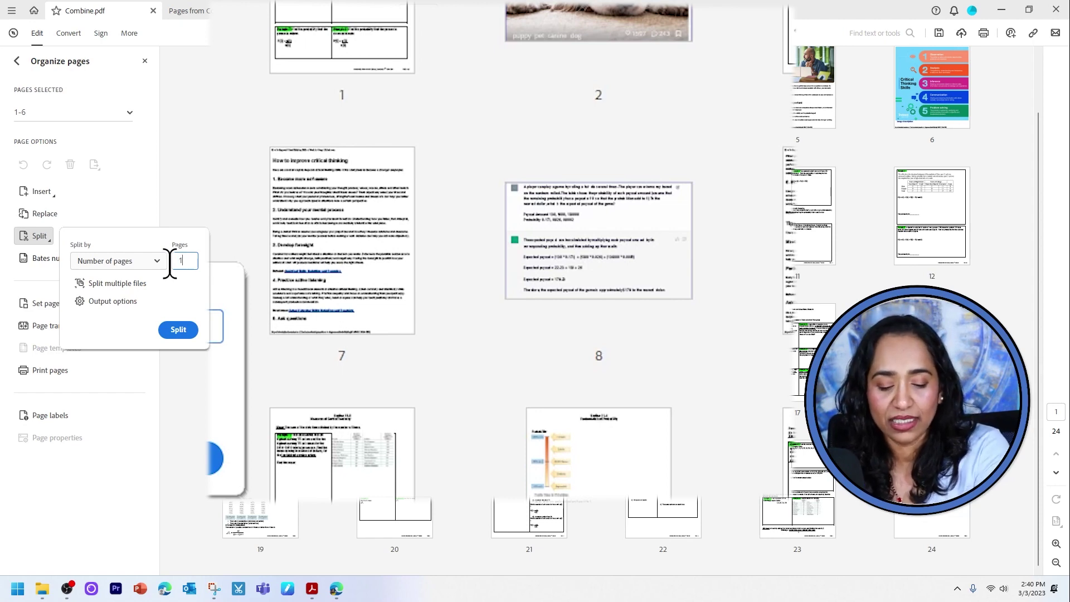
text(0)
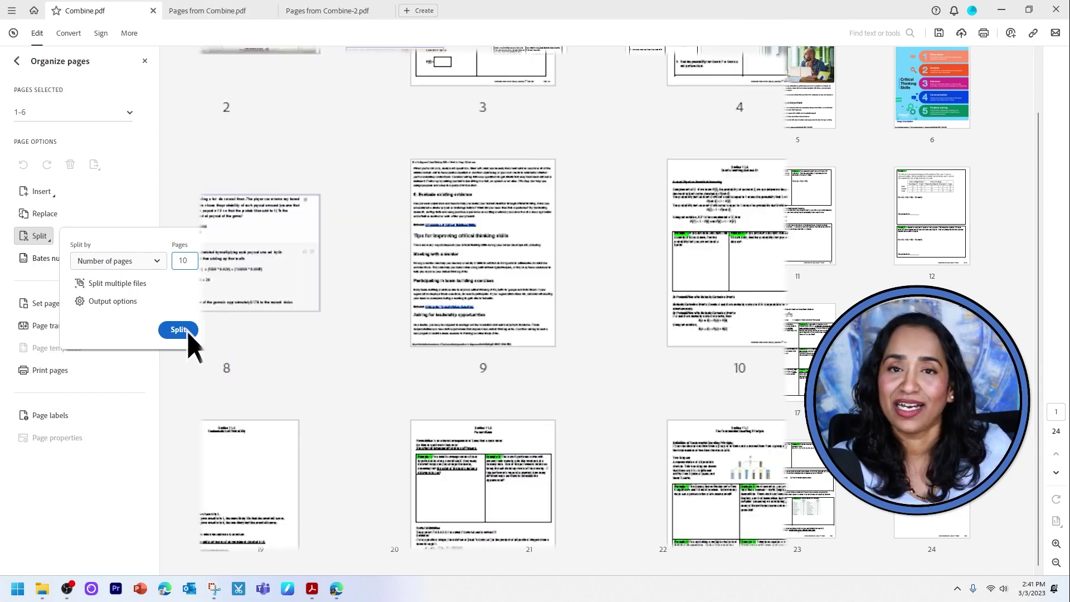
click(188, 333)
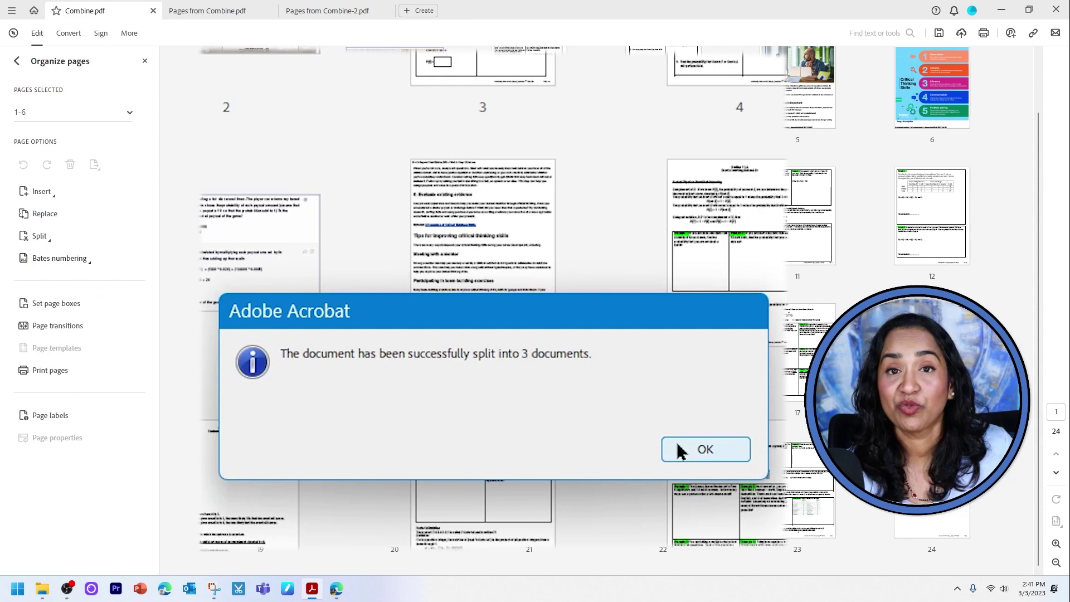
click(694, 453)
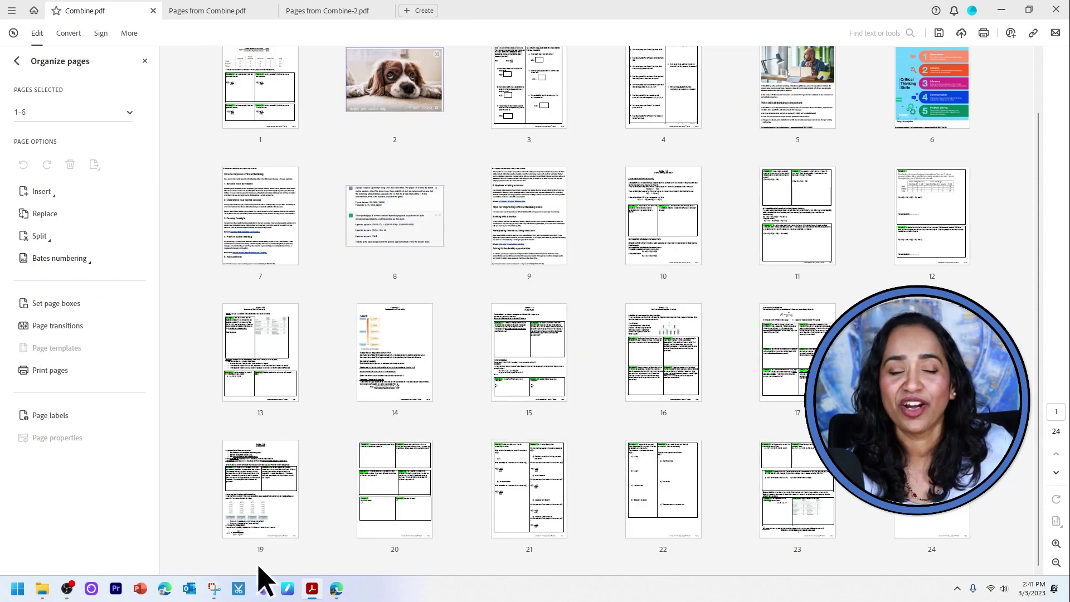
click(47, 592)
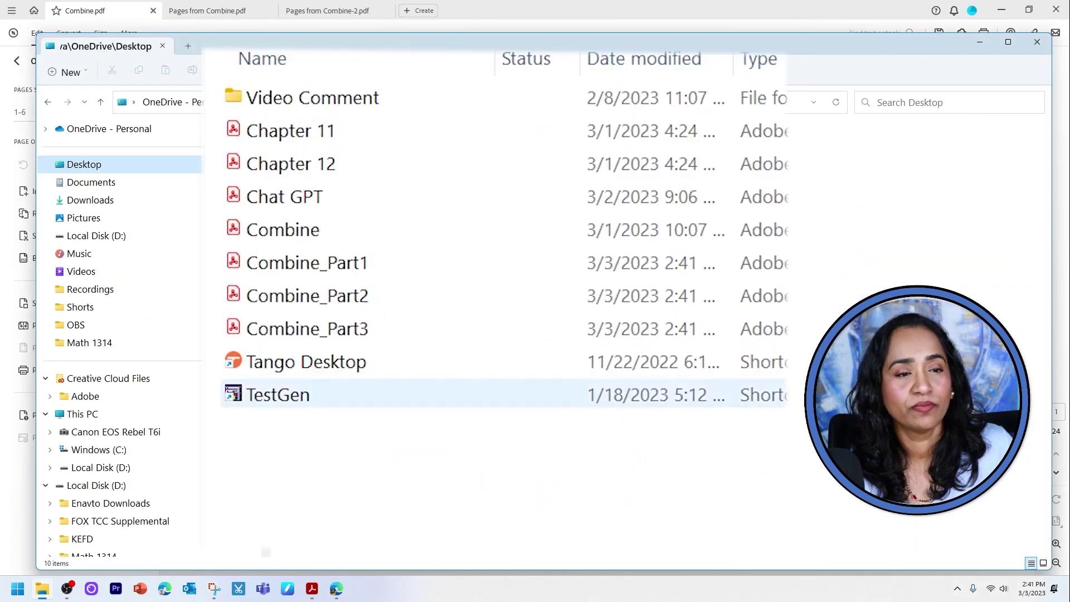